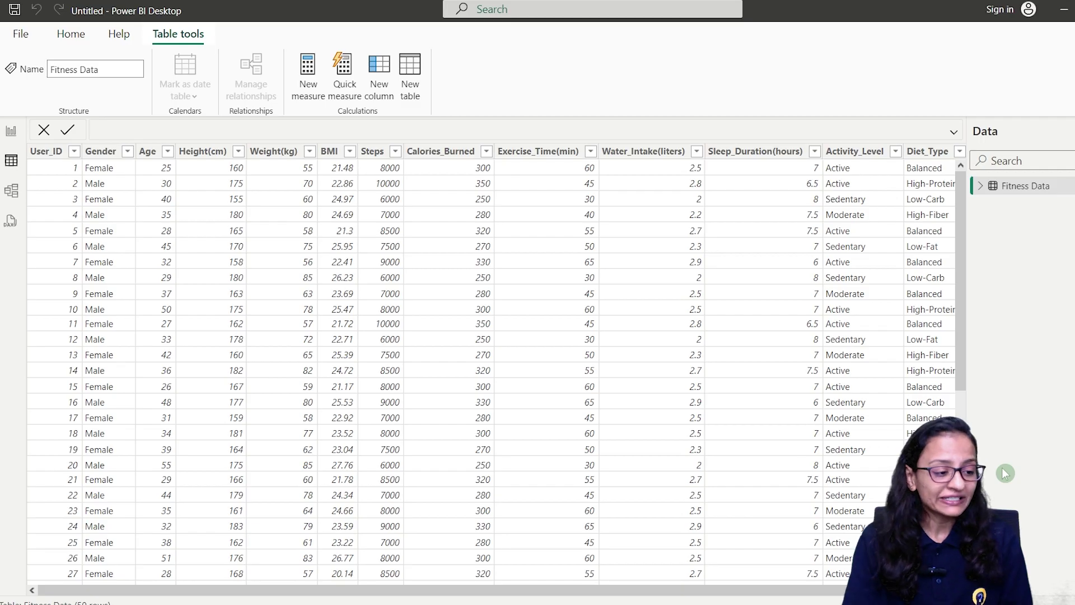
Step: Look over the Fitness Data table and select its Water_Intake(liters) column
left_click_drag(361, 594, 268, 578)
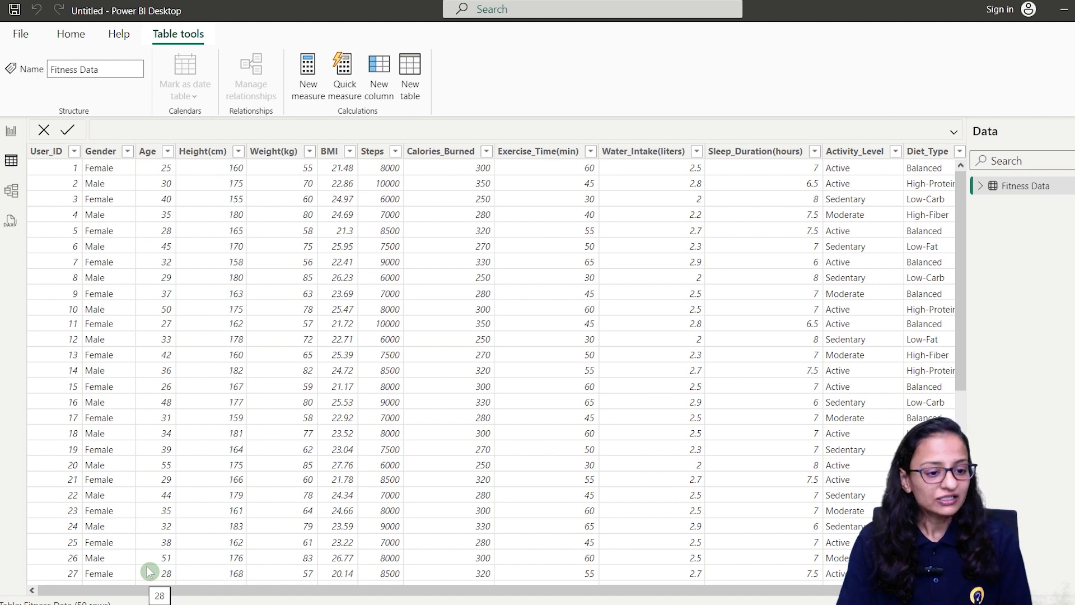
left_click(671, 149)
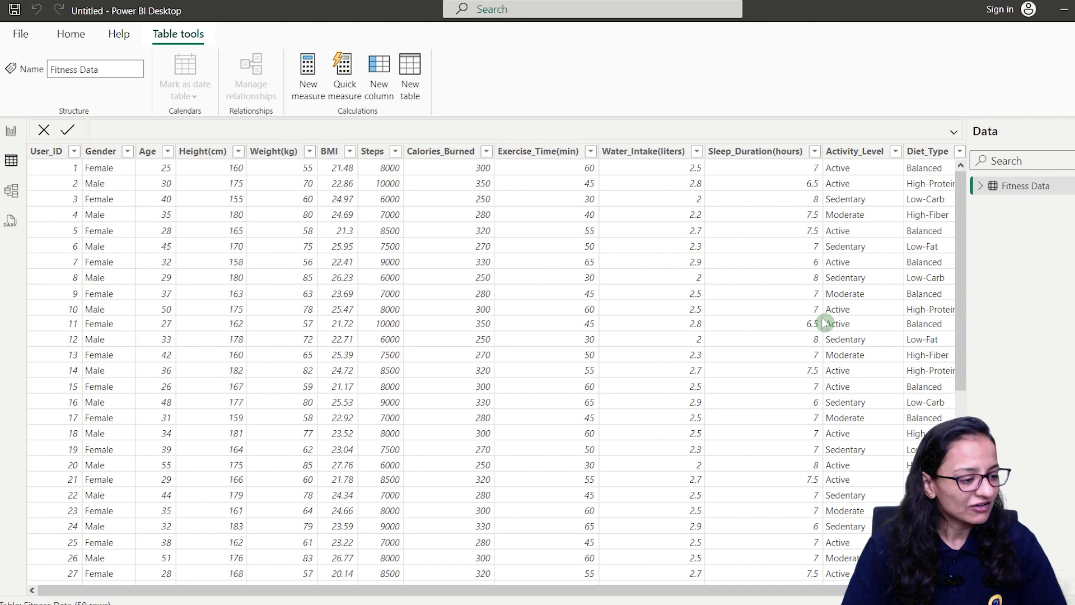
left_click(664, 152)
left_click(656, 194)
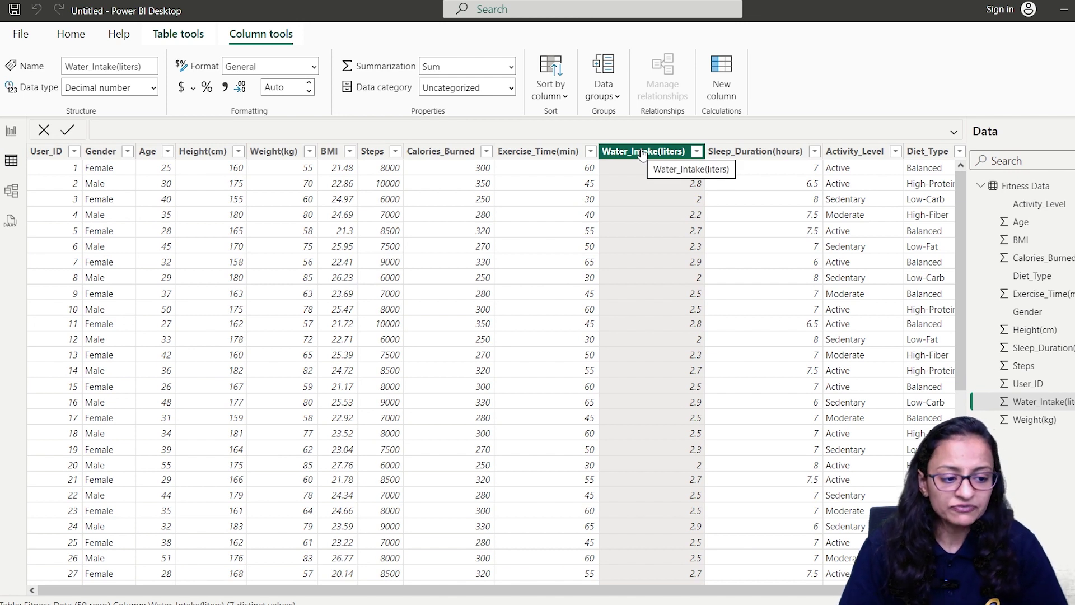
Step: Add a new calculated column to the Fitness Data table and start editing its formula
left_click(1010, 188)
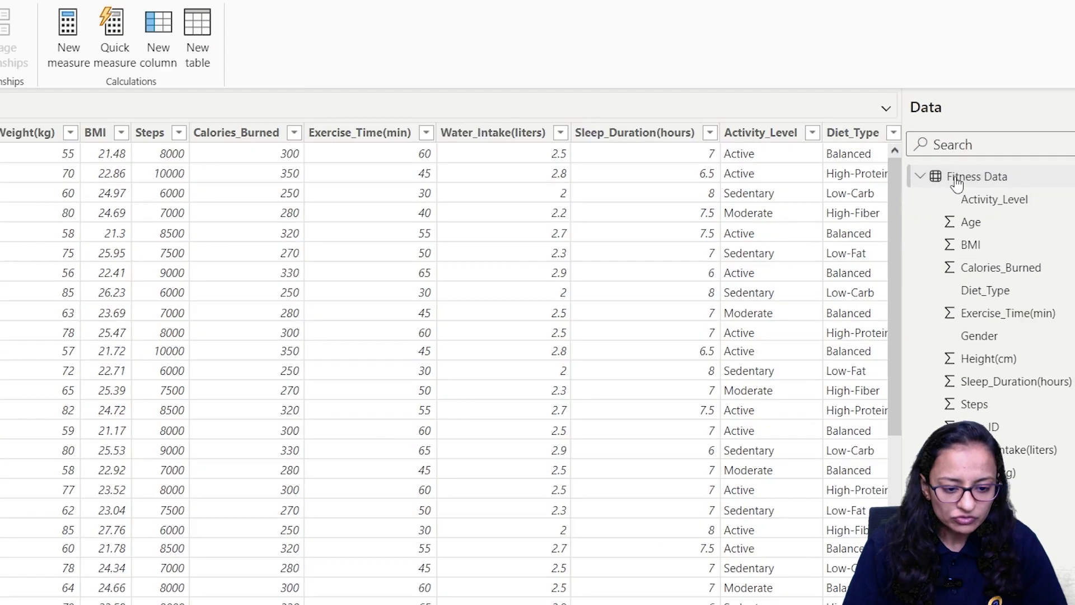
right_click(1011, 190)
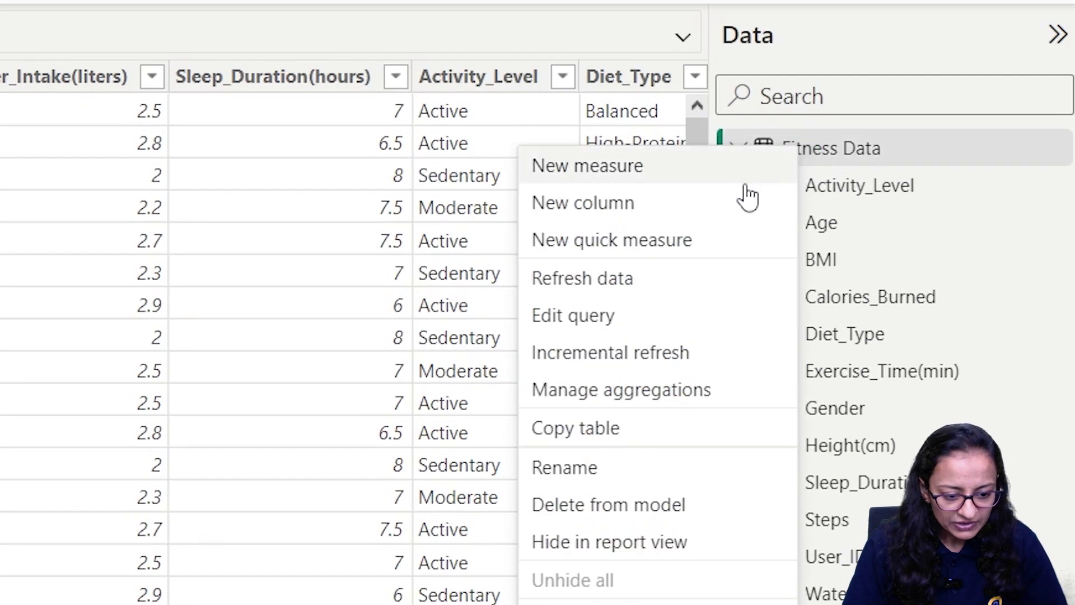
left_click(679, 220)
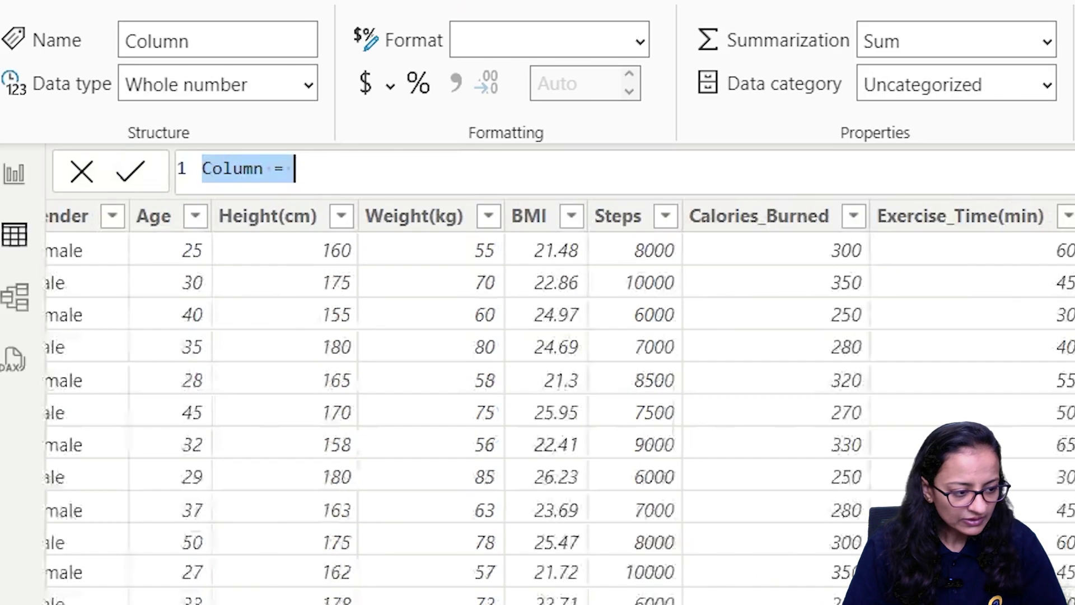
left_click(310, 168)
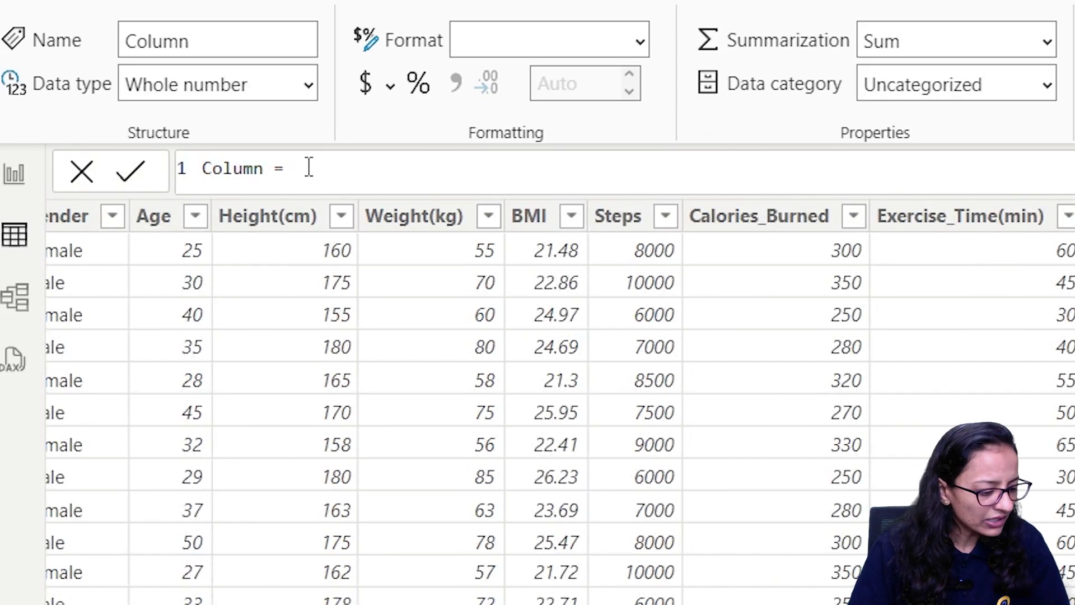
Step: Replace the default column name in the formula with "water intake", followed by an equals sign
key("BackSpace")
key("BackSpace")
key("BackSpace")
key("BackSpace")
key("BackSpace")
key("BackSpace")
key("BackSpace")
key("BackSpace")
key("BackSpace")
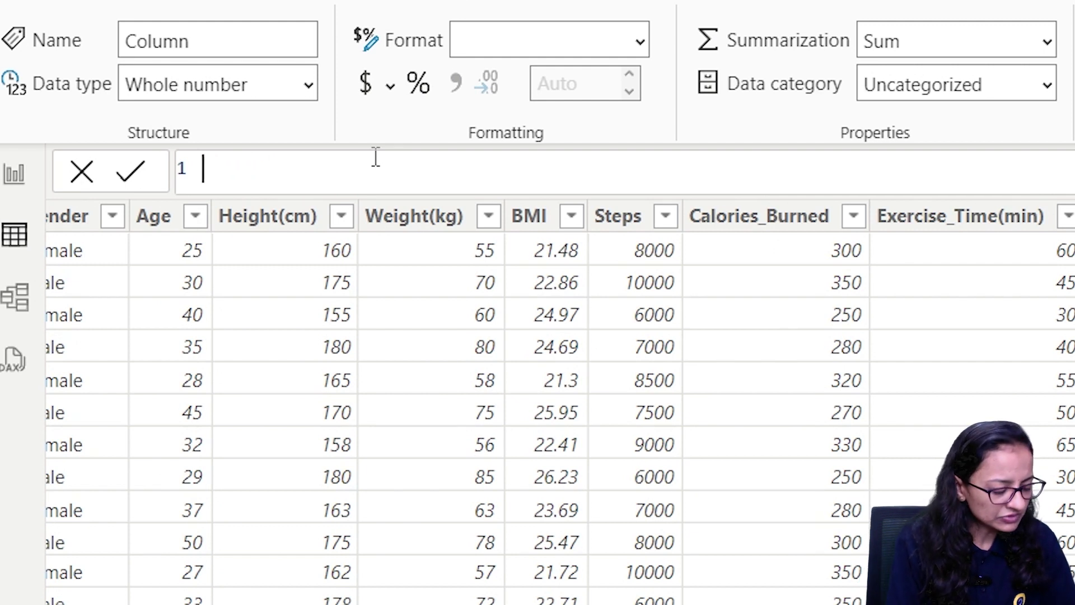
type("wate")
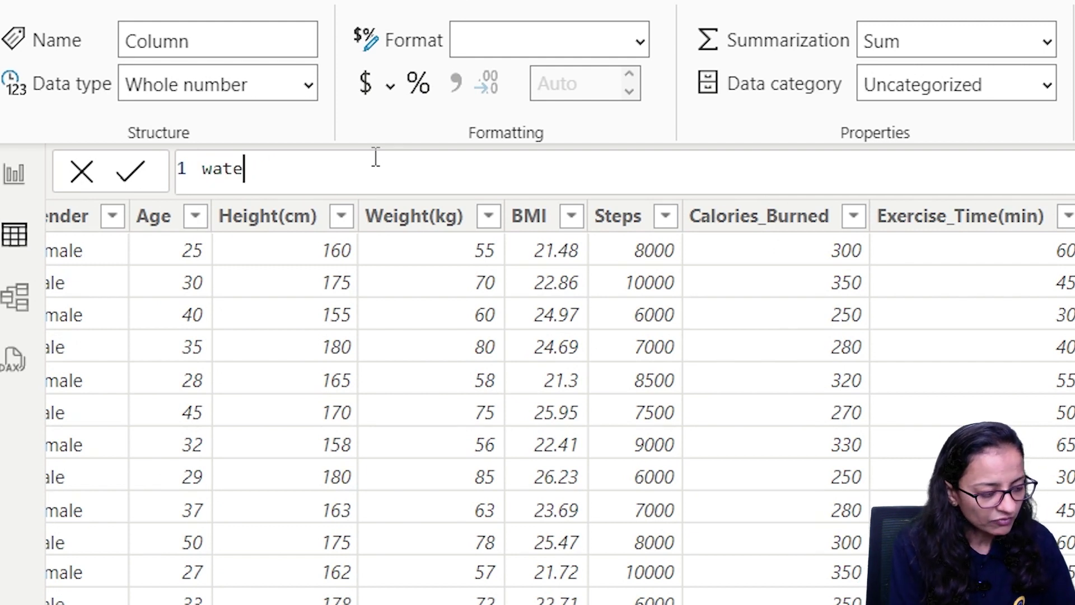
type("r intake lev")
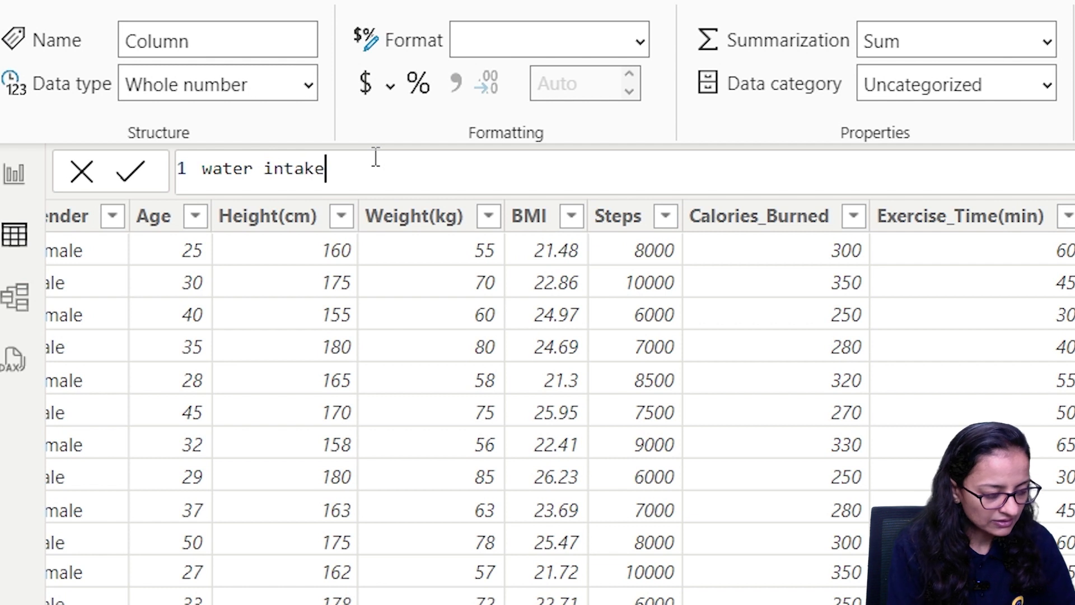
key("BackSpace")
key("BackSpace")
key("BackSpace")
type("=")
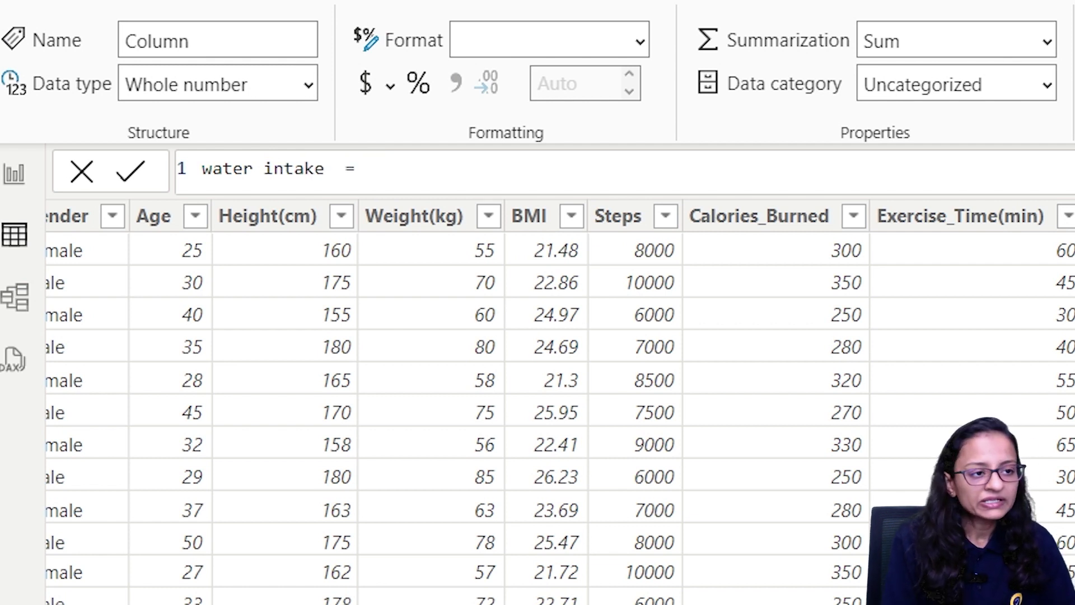
Step: Begin an IF function that tests whether 'Fitness Data'[Water_Intake(liters)] > 2.3
type(" if")
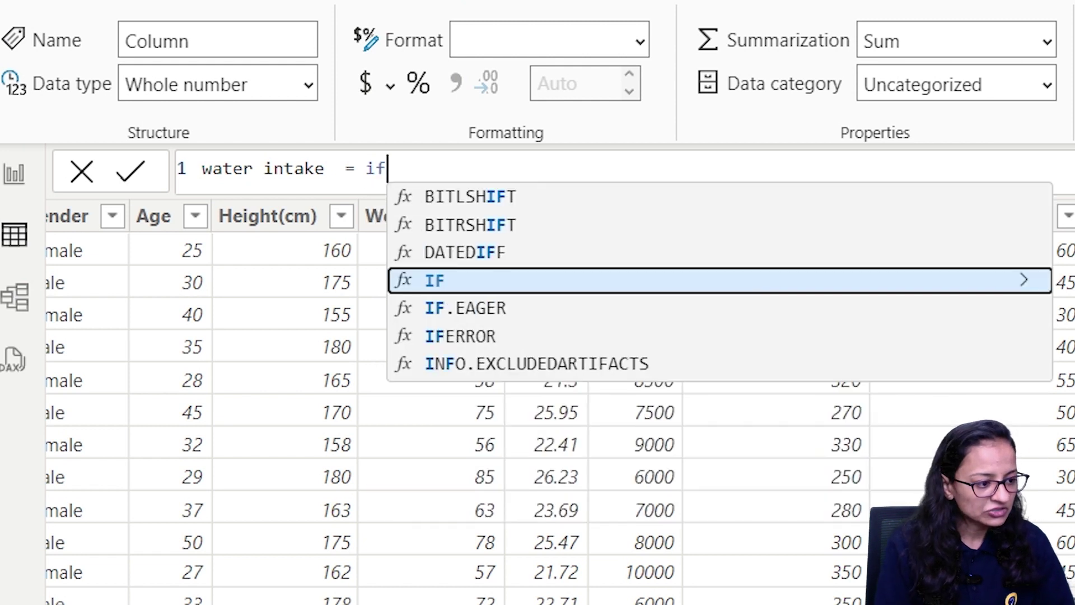
key("Tab")
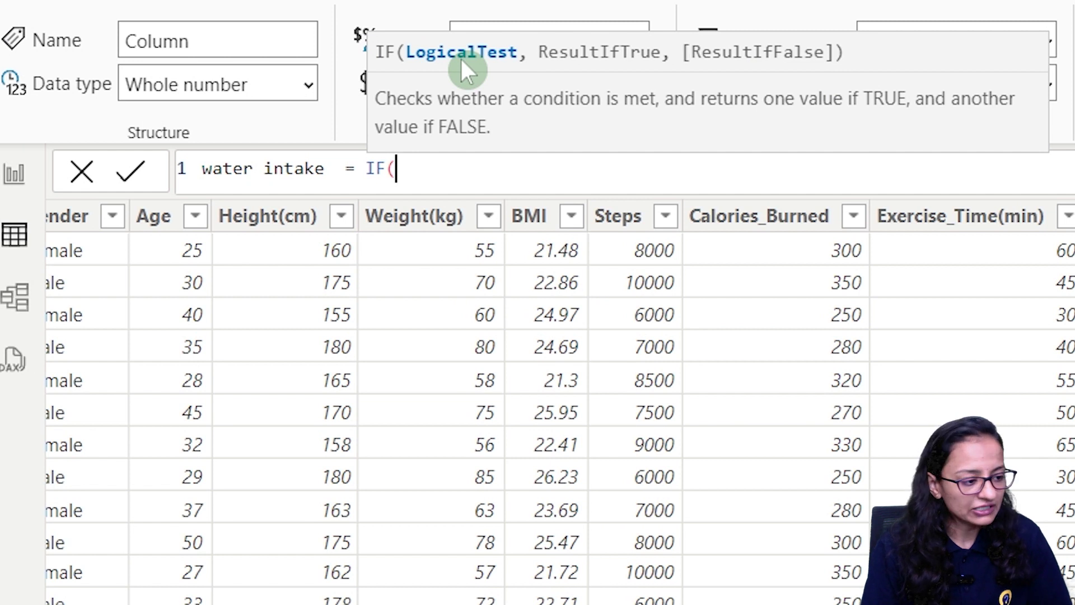
type("fit")
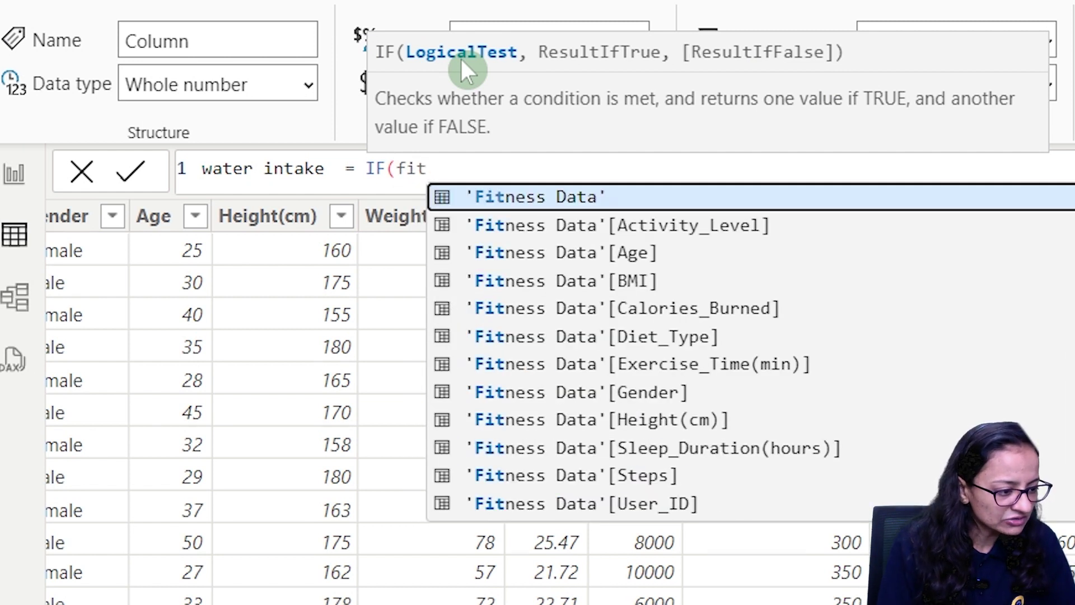
key("Tab")
type("[")
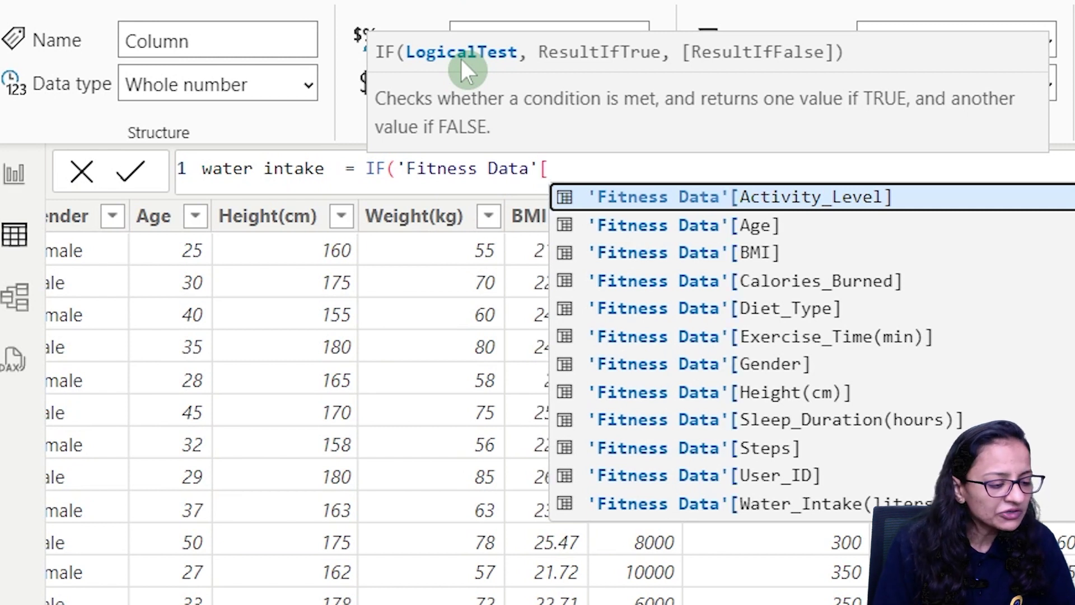
key("Down")
key("Down")
key("Down")
key("Down")
key("Down")
key("Down")
key("Down")
key("Down")
key("Down")
key("Down")
key("Down")
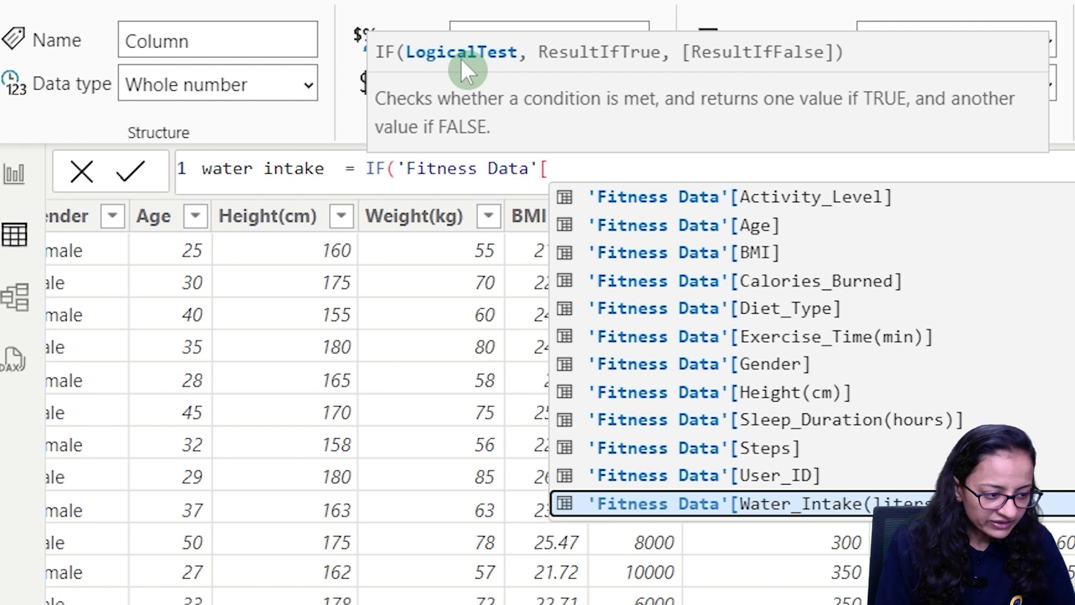
key("Tab")
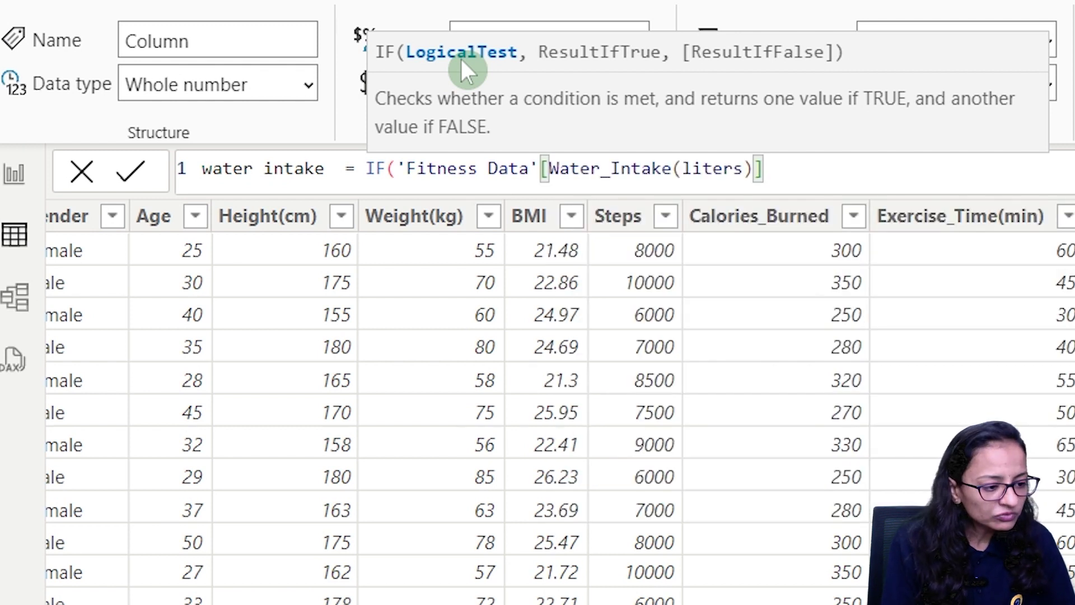
type("> 2.3 ,")
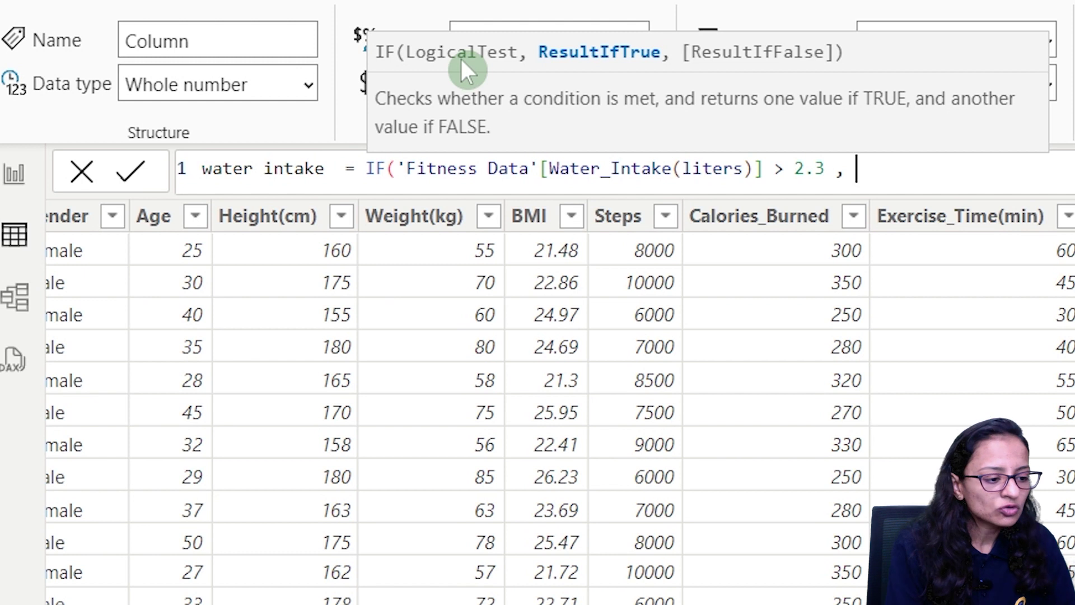
Step: Return "Good Intake" when the condition is true and "Need to improve" otherwise, and commit the water intake formula
type(" \"")
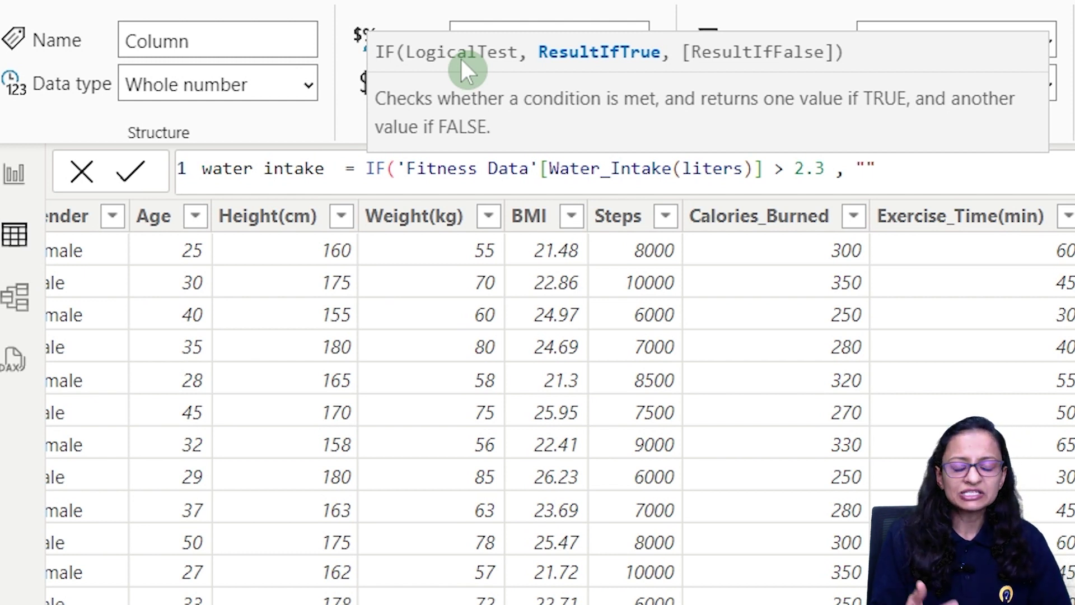
type("Good Intake\" ,")
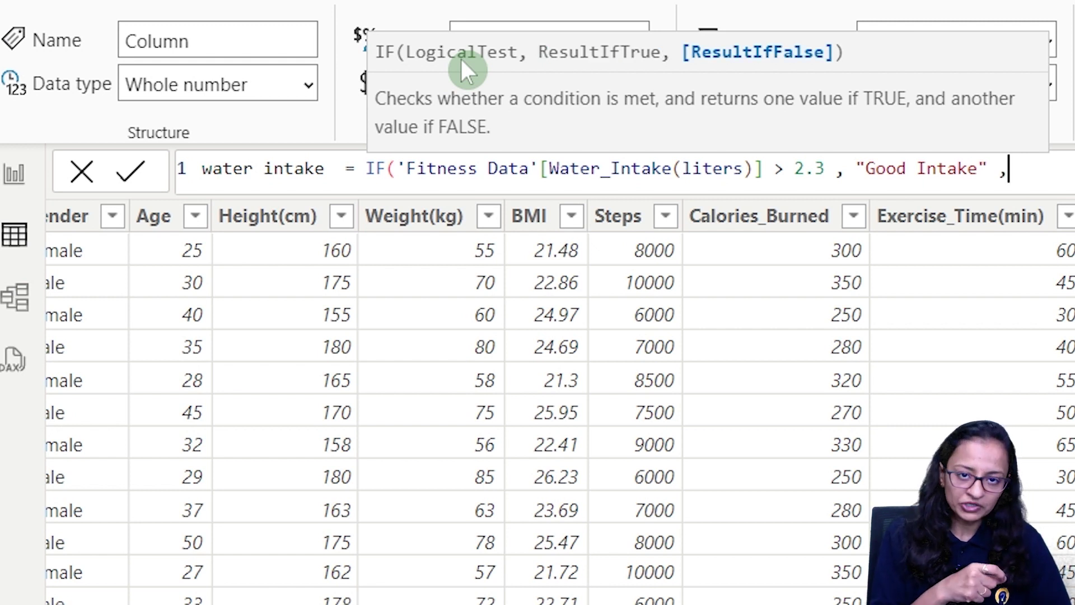
type(" \"B")
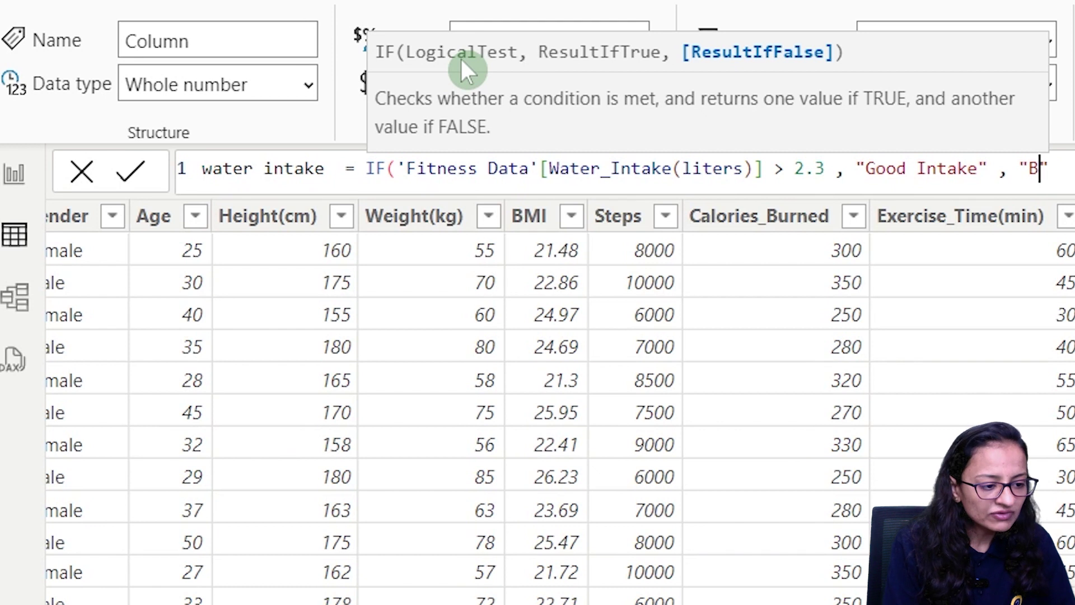
key("BackSpace")
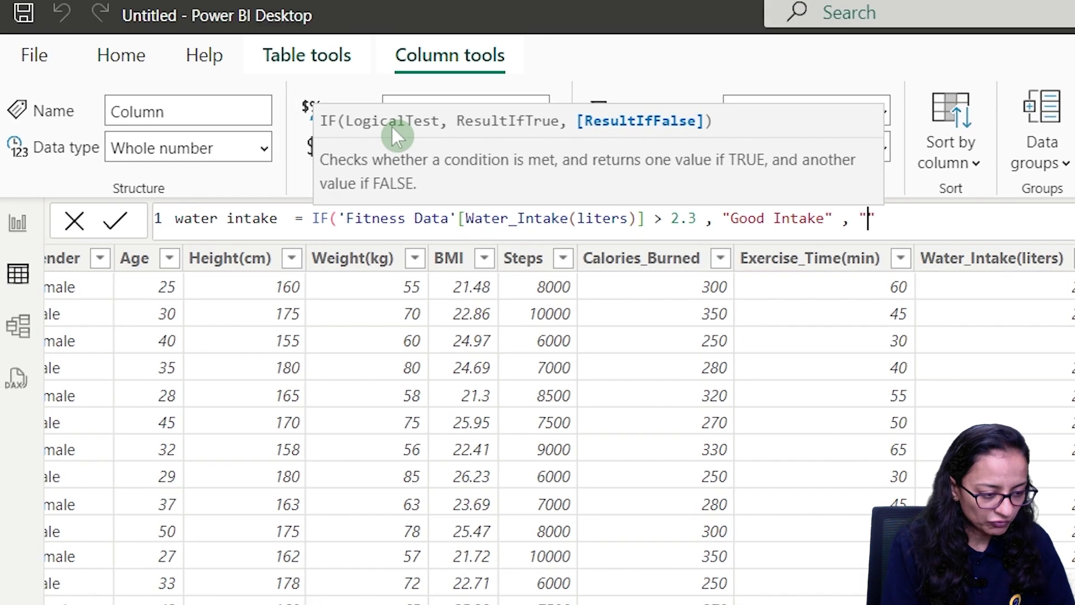
type("Need to")
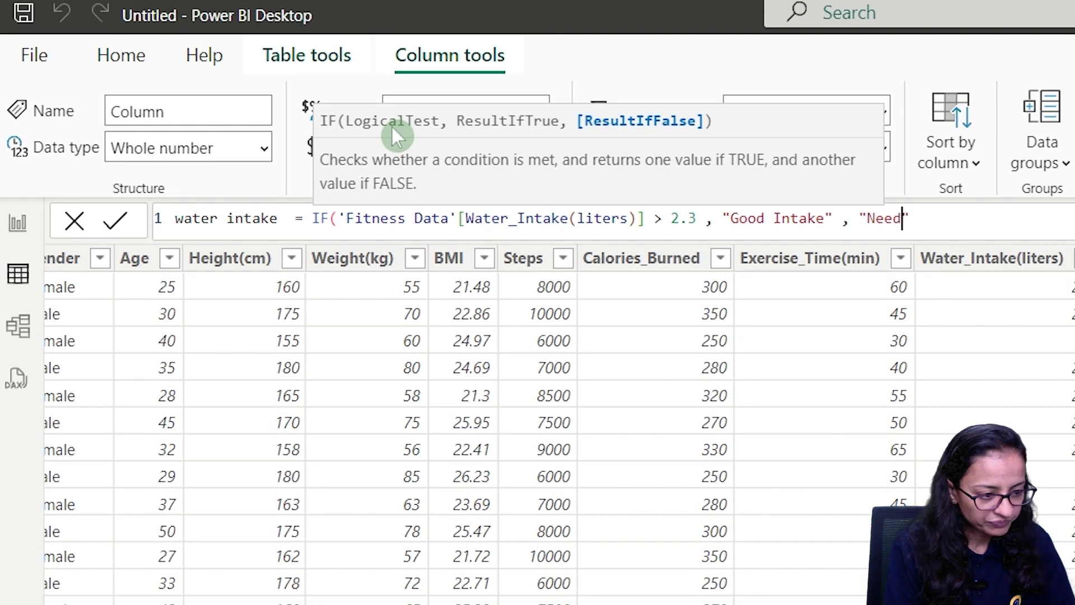
type(" improve\"")
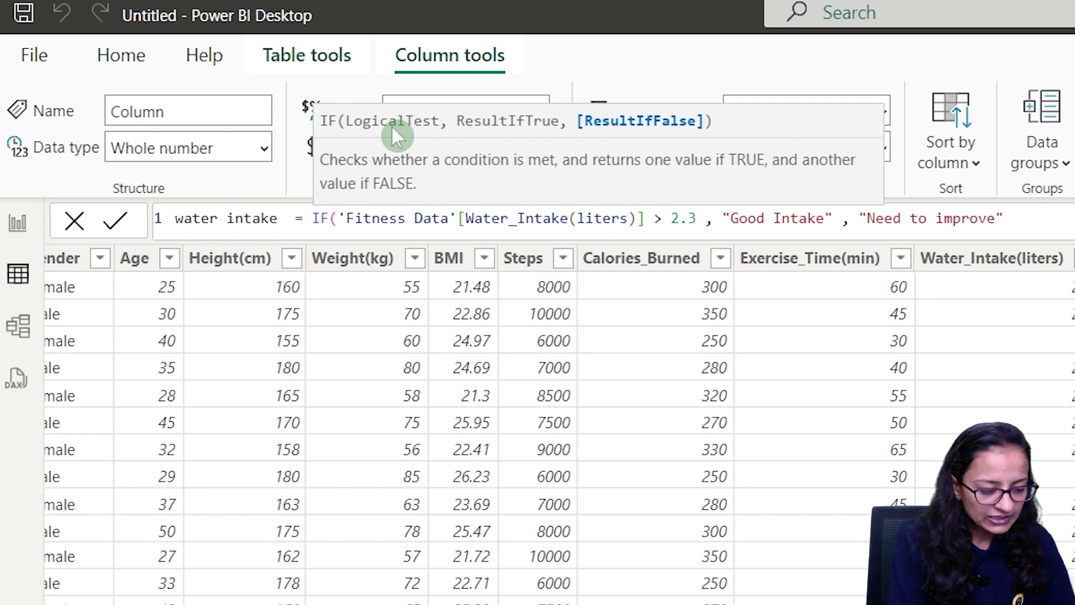
type(")")
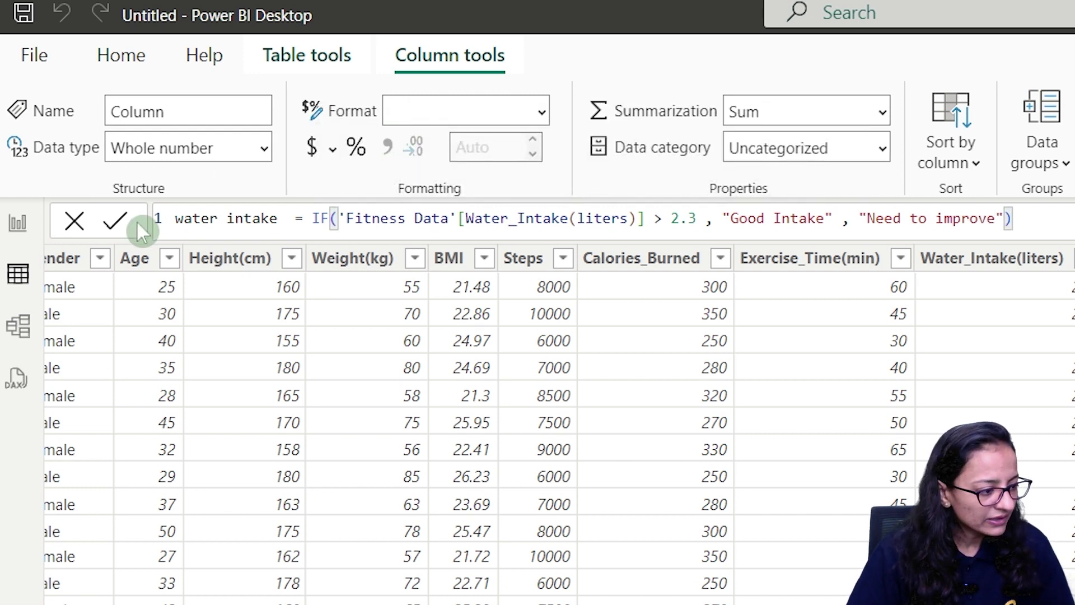
left_click(117, 223)
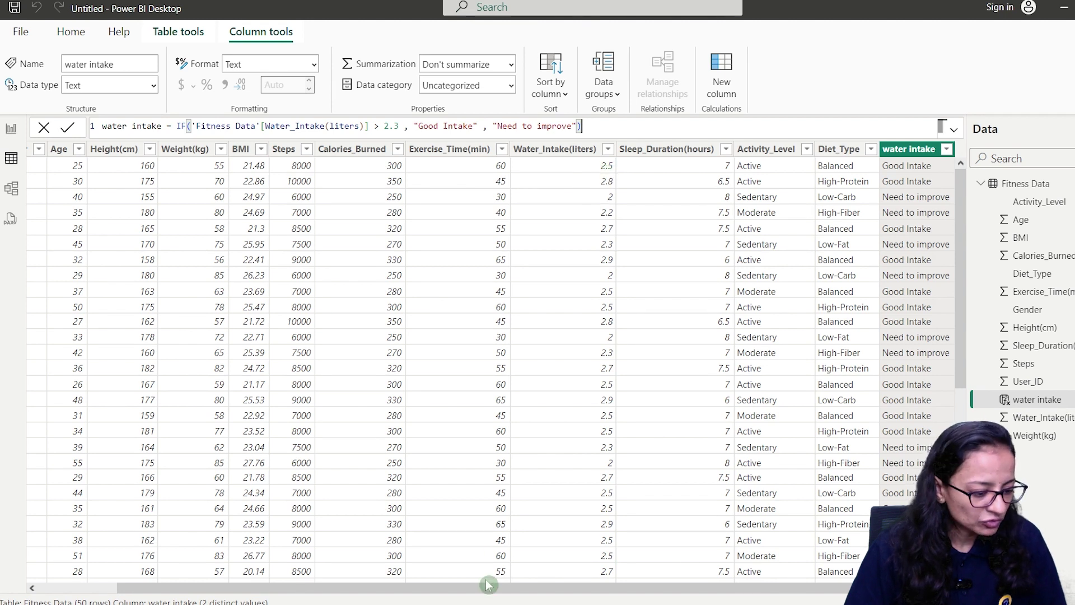
left_click_drag(482, 584, 163, 547)
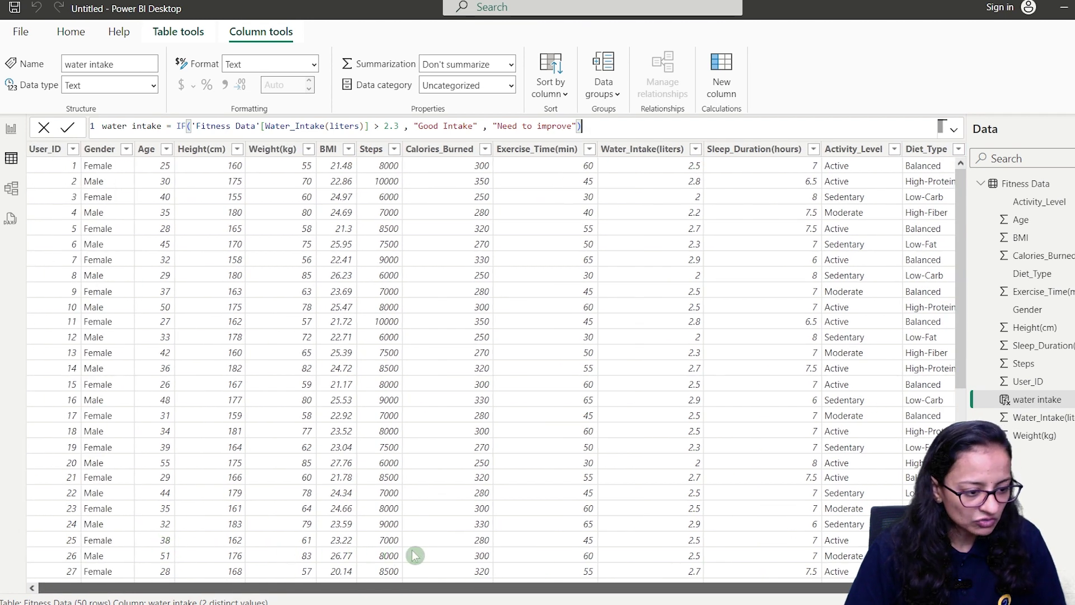
left_click_drag(546, 592, 608, 591)
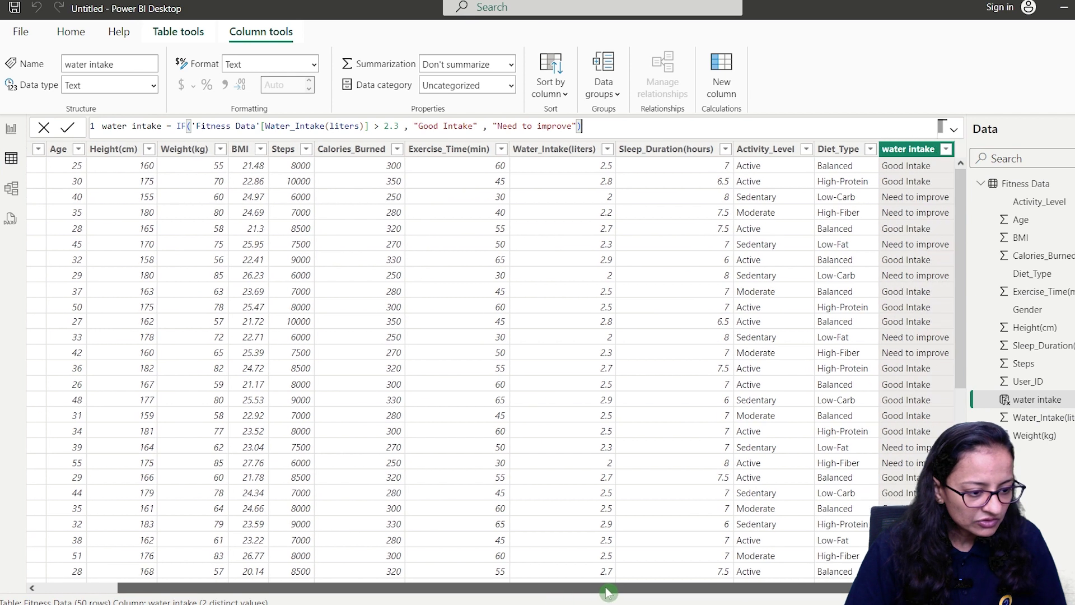
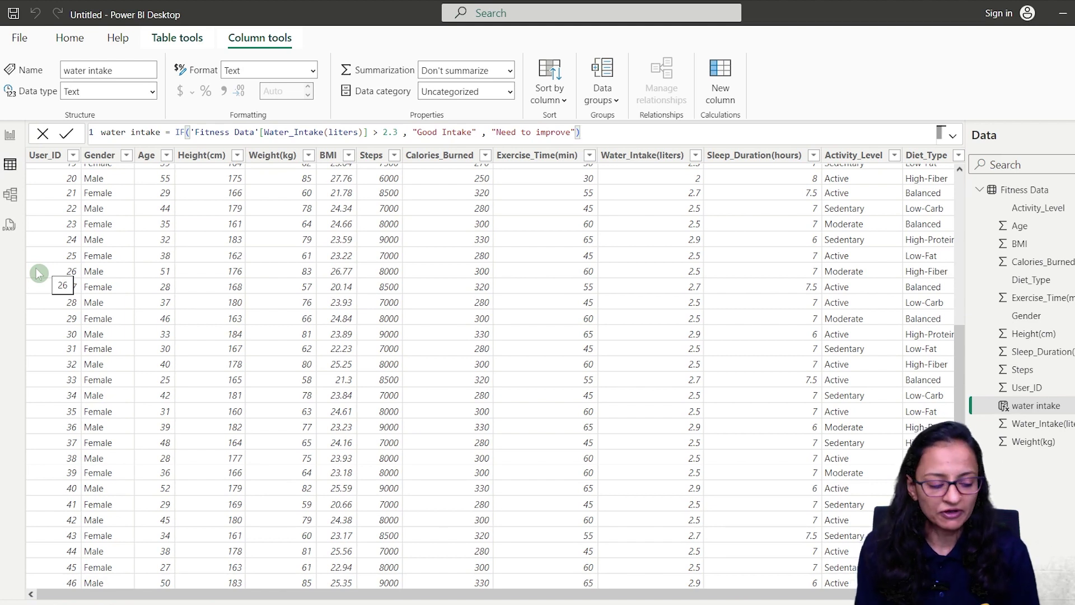
Step: Switch to the Notepad notes and examine the weight ranges together with their interpretations
key("alt+Tab")
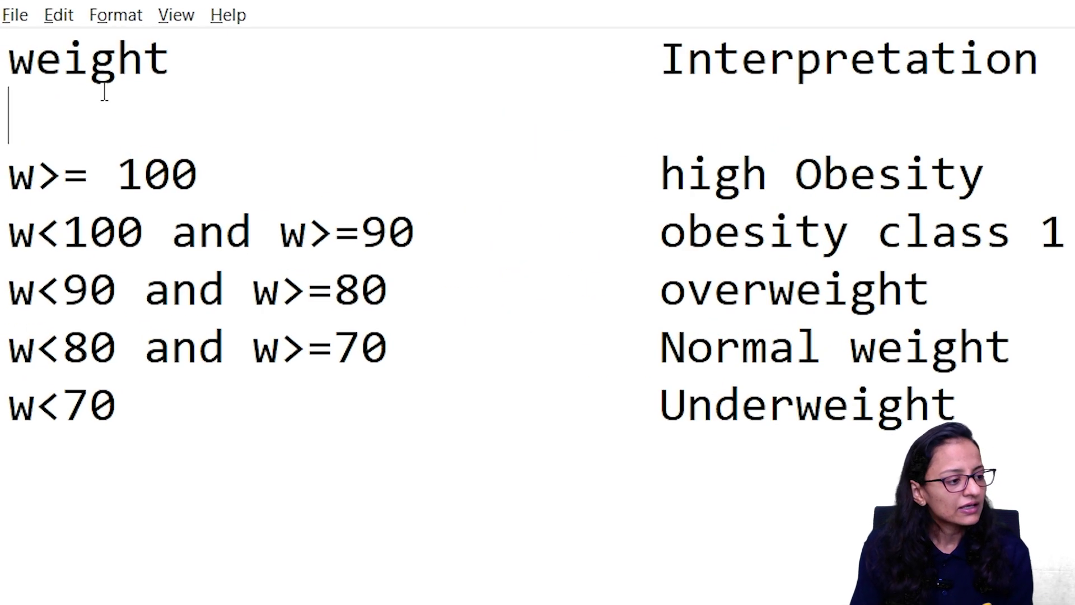
left_click_drag(10, 53, 1066, 56)
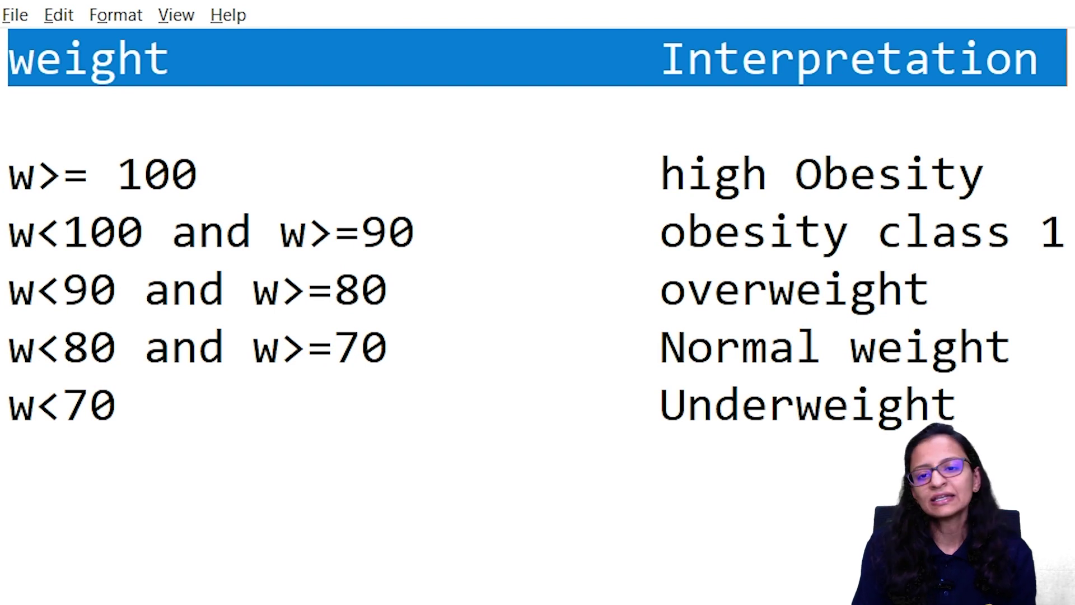
left_click(5, 175)
left_click_drag(119, 174, 242, 172)
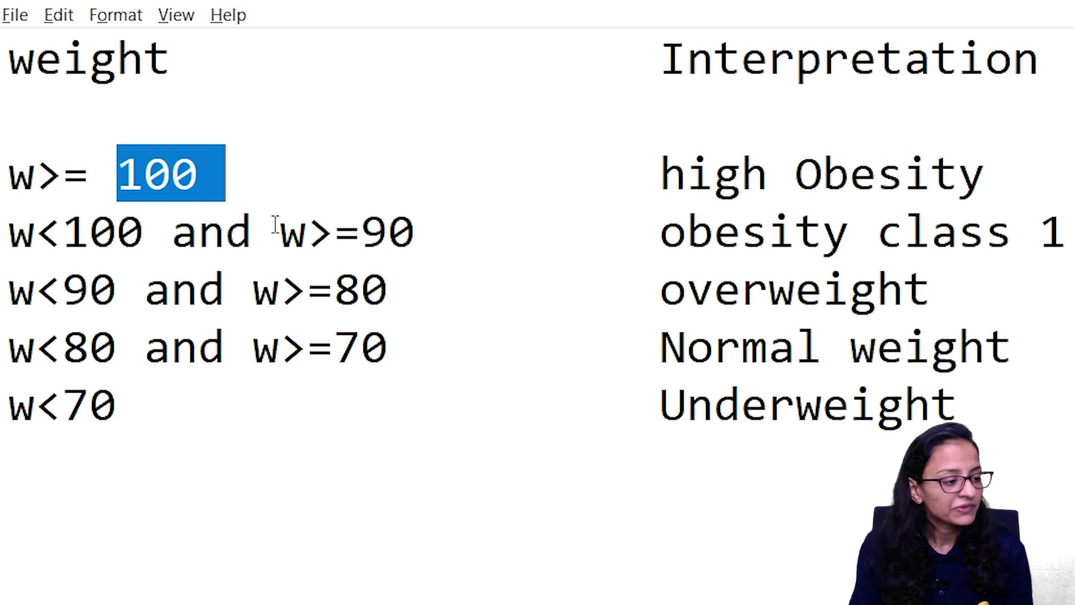
left_click_drag(10, 231, 472, 228)
left_click_drag(9, 288, 502, 298)
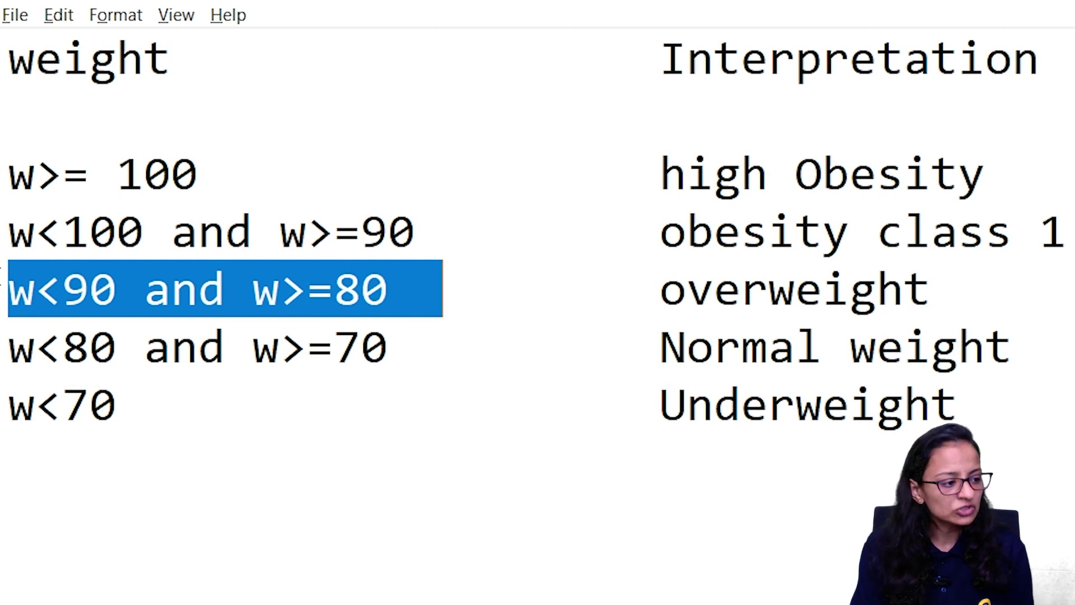
left_click(12, 176)
left_click_drag(12, 176, 308, 173)
left_click(11, 231)
left_click_drag(11, 232, 604, 238)
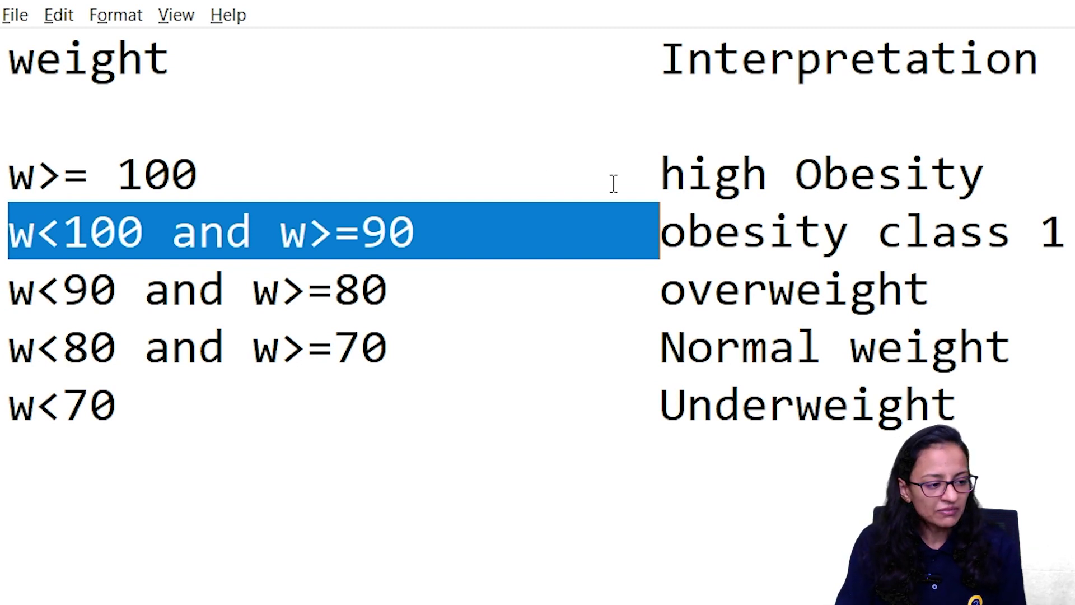
left_click_drag(613, 183, 985, 179)
left_click_drag(8, 231, 454, 222)
left_click_drag(687, 232, 1070, 230)
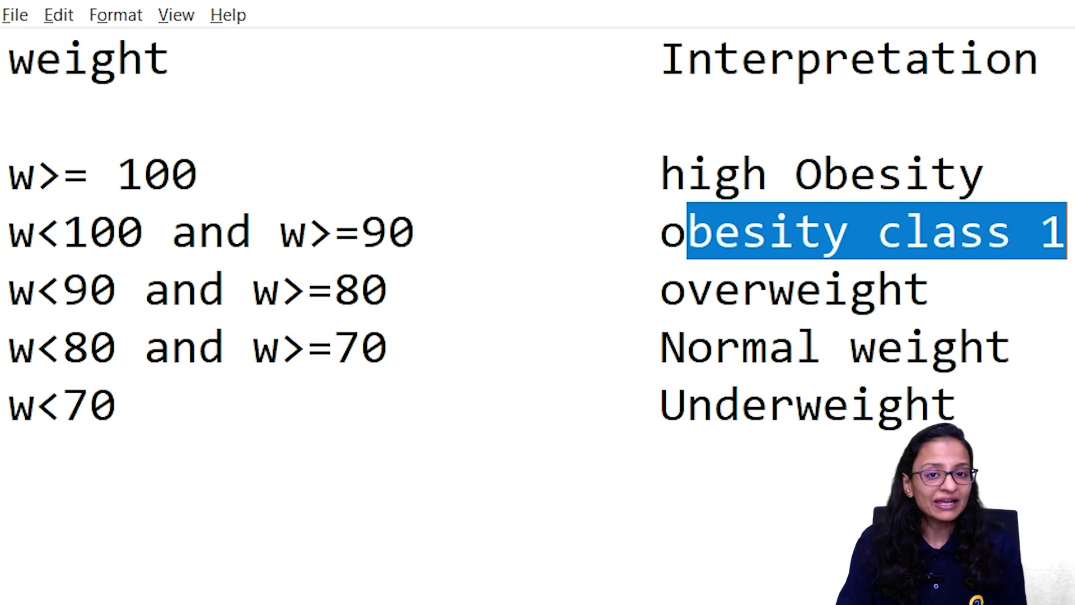
Step: Below the weight notes in Notepad, write an indented switch skeleton with opening and closing parentheses on separate lines
key("ctrl+End")
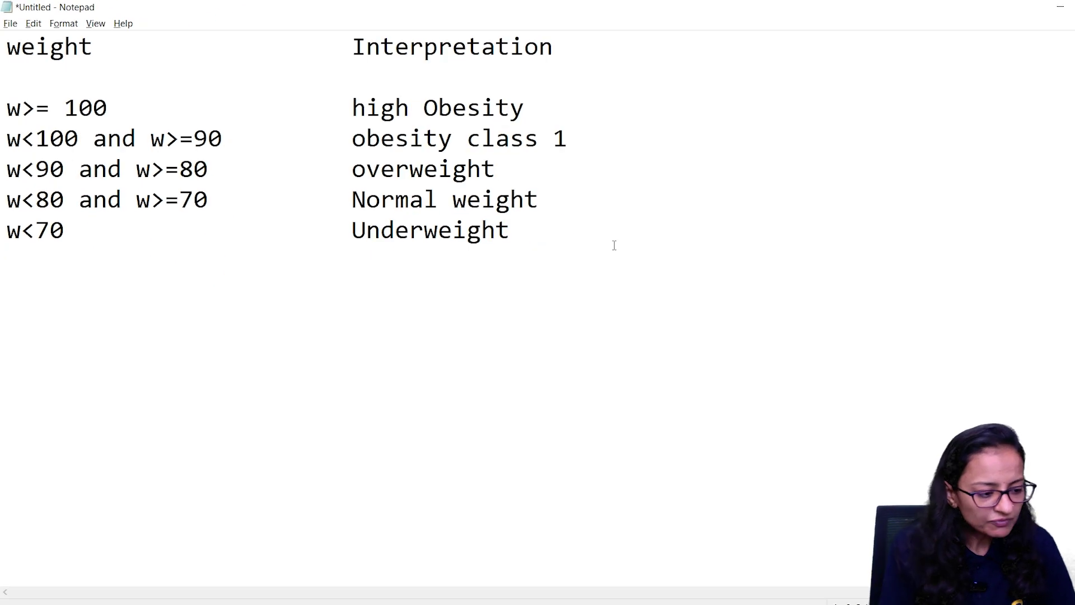
key("Return")
key("Return")
key("Tab")
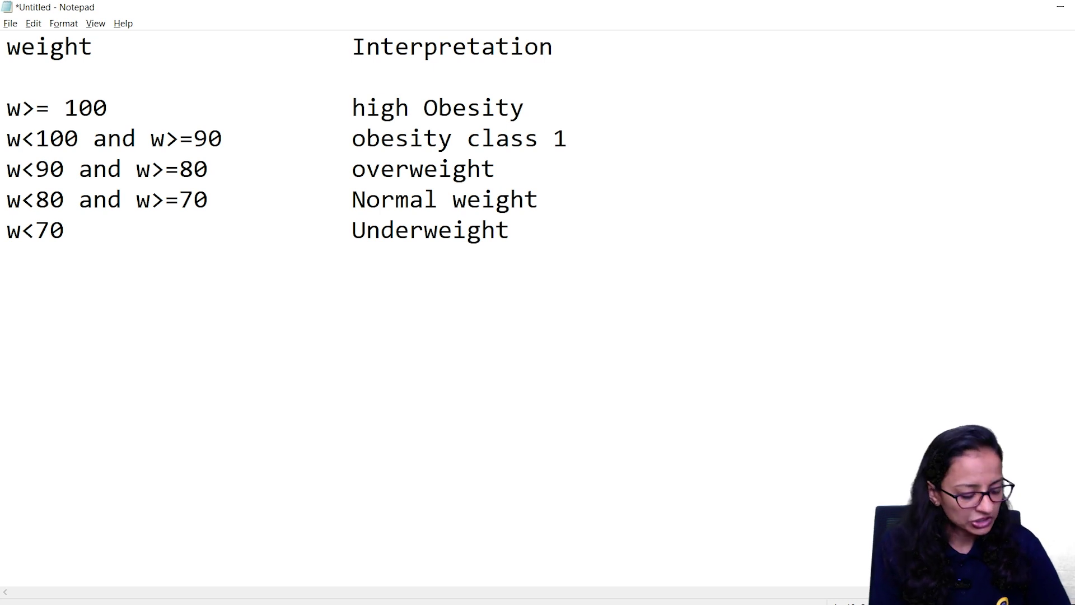
type("swit")
type("ch (")
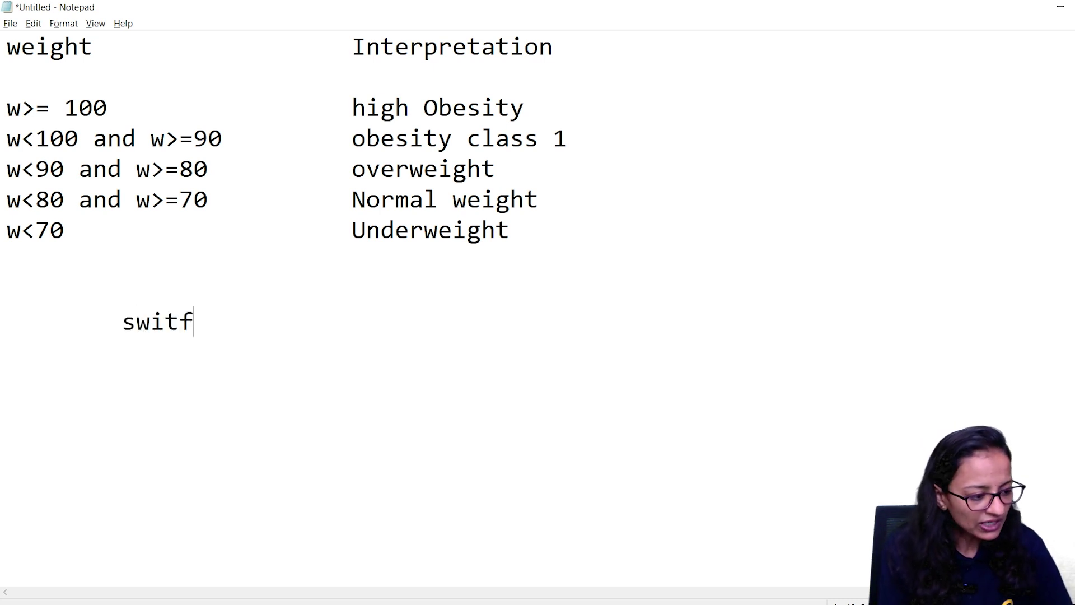
type(")")
key("Left")
key("Left")
key("Return")
key("Right")
key("Left")
key("Tab")
key("Right")
key("Return")
key("Return")
key("Tab")
key("Up")
key("Tab")
key("Tab")
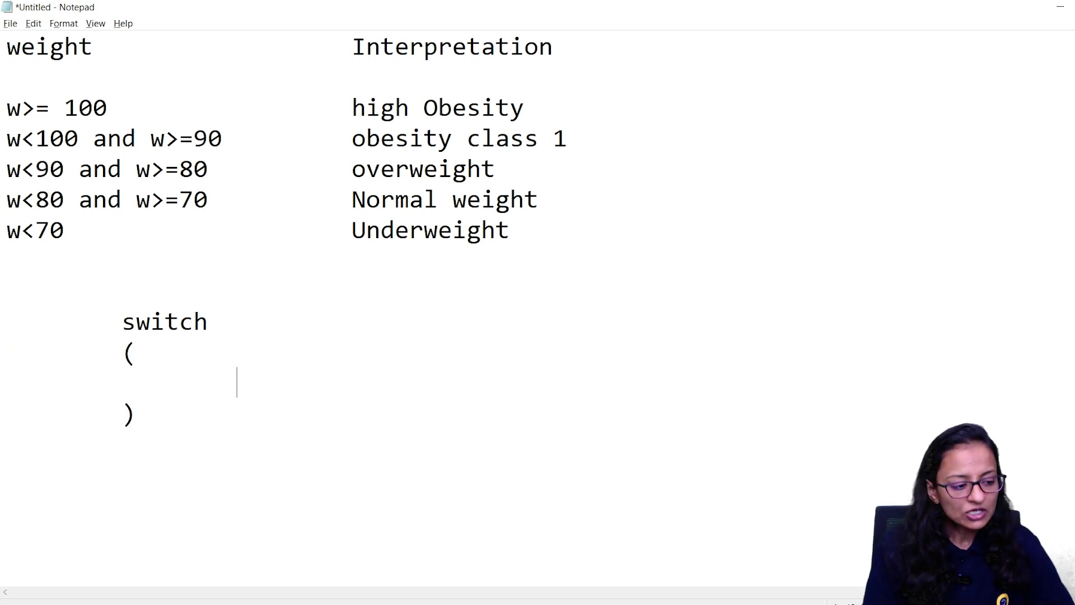
Step: Enter true() followed by a comma as the switch's first argument, and start an indented line below it
type("true()")
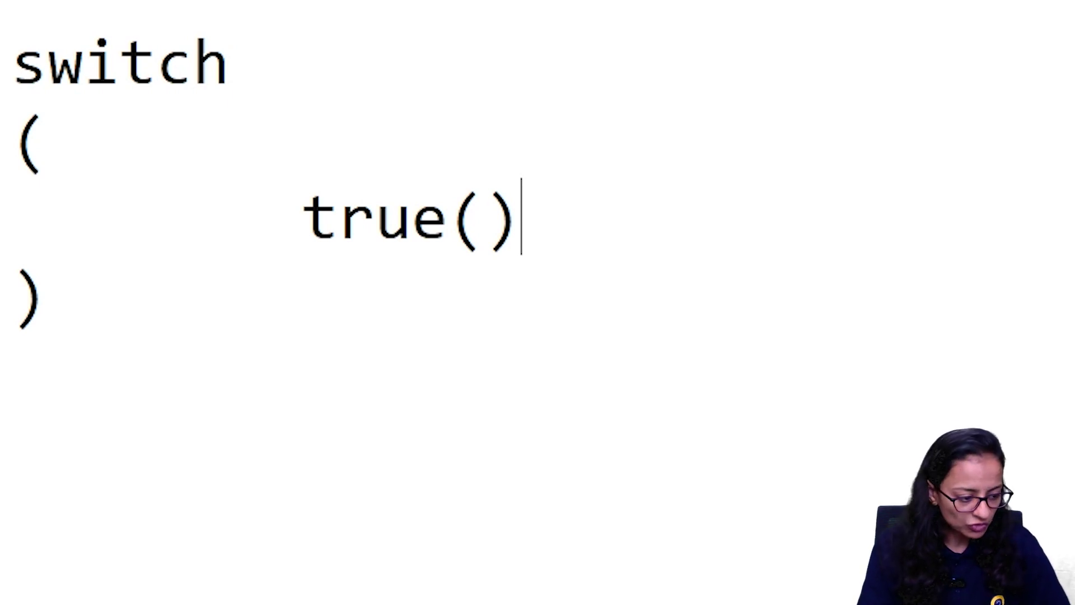
type(",")
key("Return")
key("Tab")
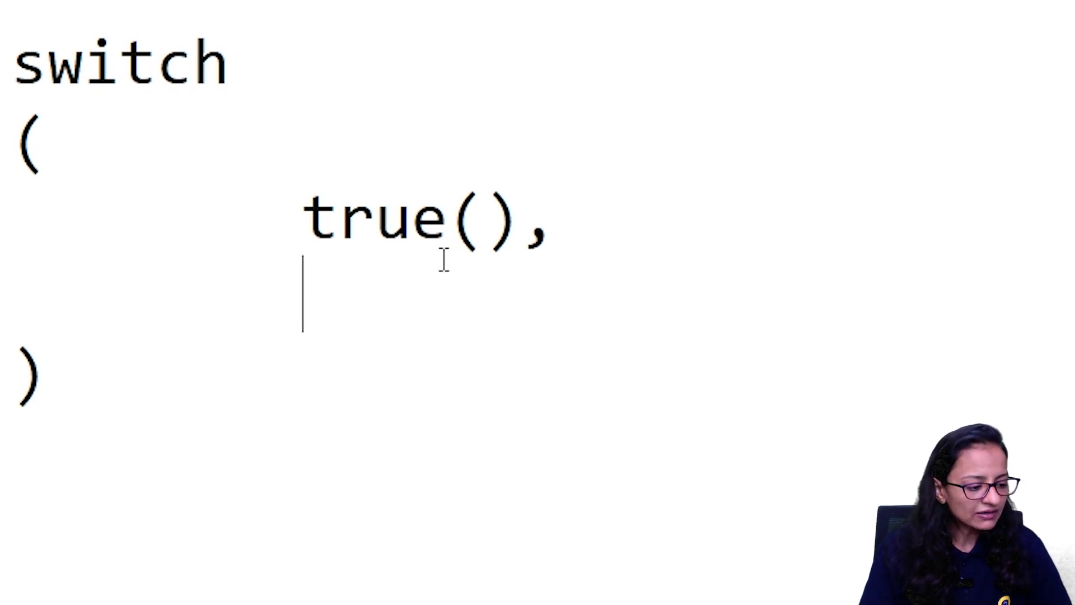
Step: Add the first switch branch, w > 100 ,"high Obesity", and start an indented line for another branch
type("w >")
type("100 ,")
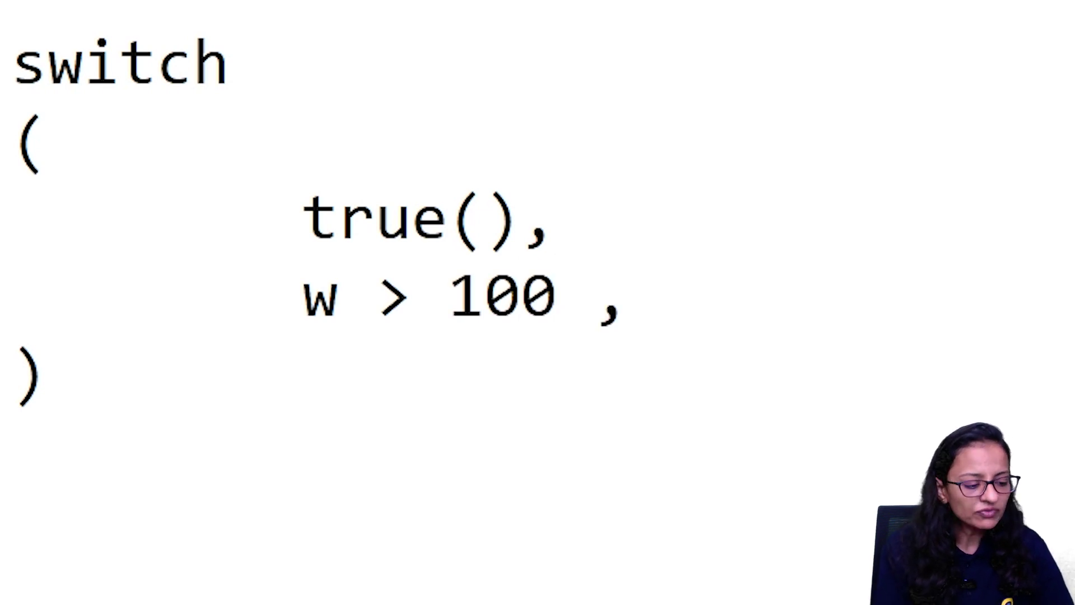
type("\"\"")
key("Left")
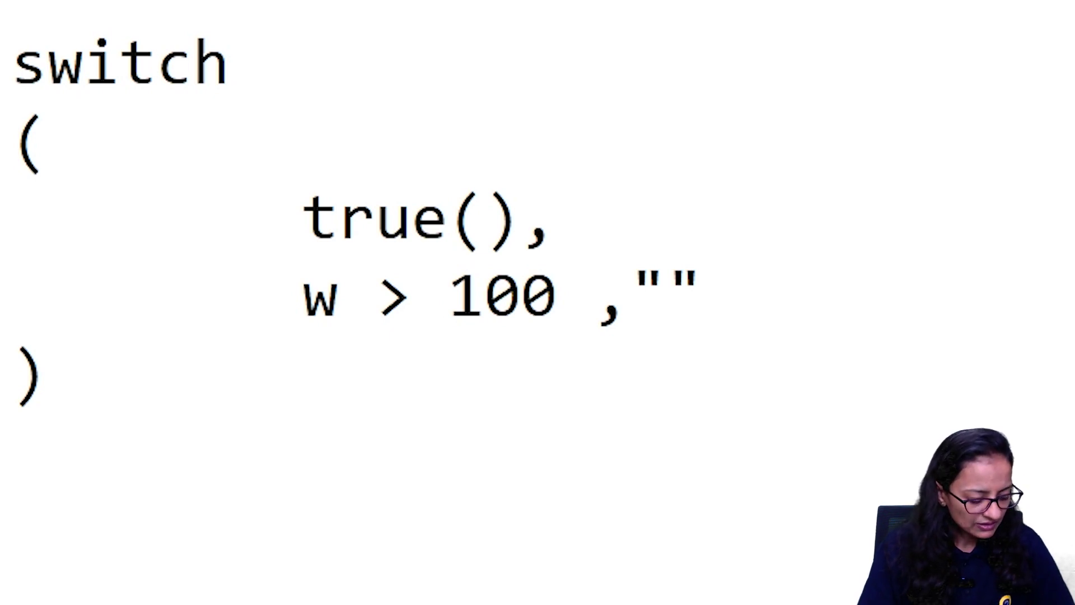
type("high Obesity")
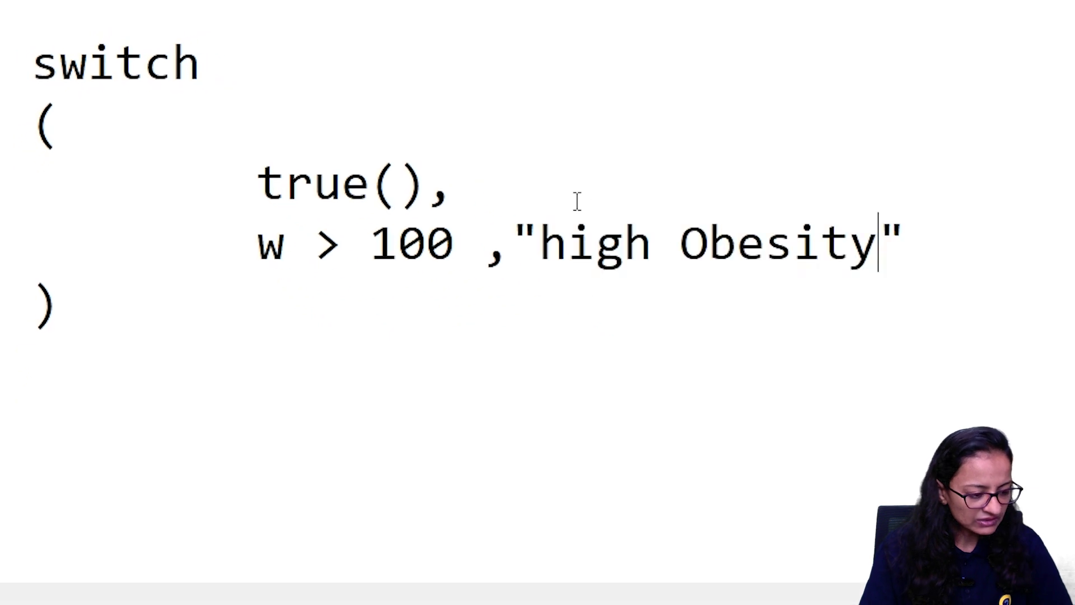
left_click(933, 278)
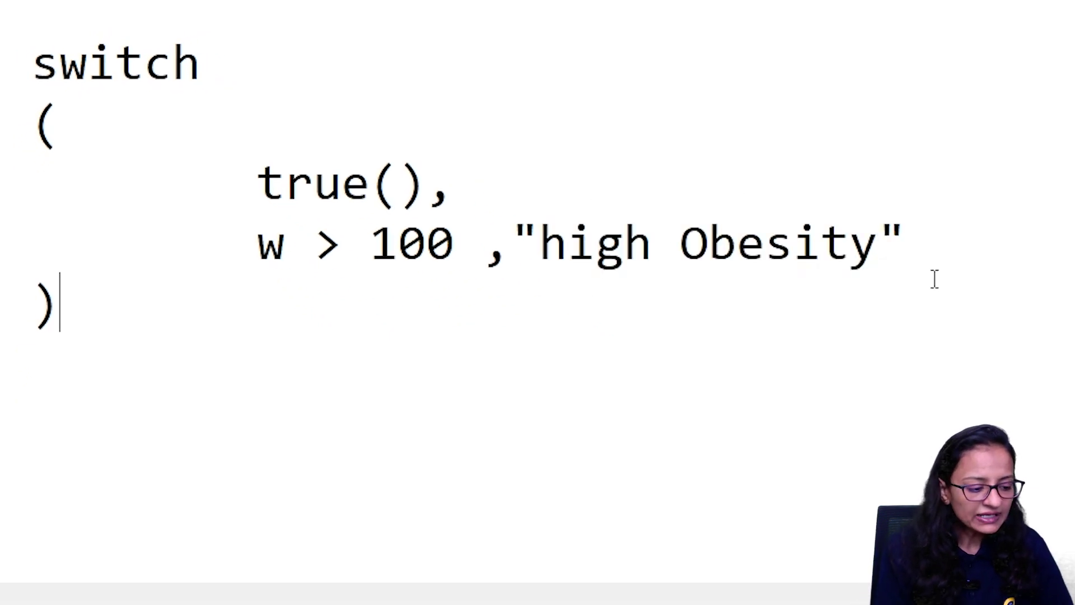
left_click(933, 280)
type(",")
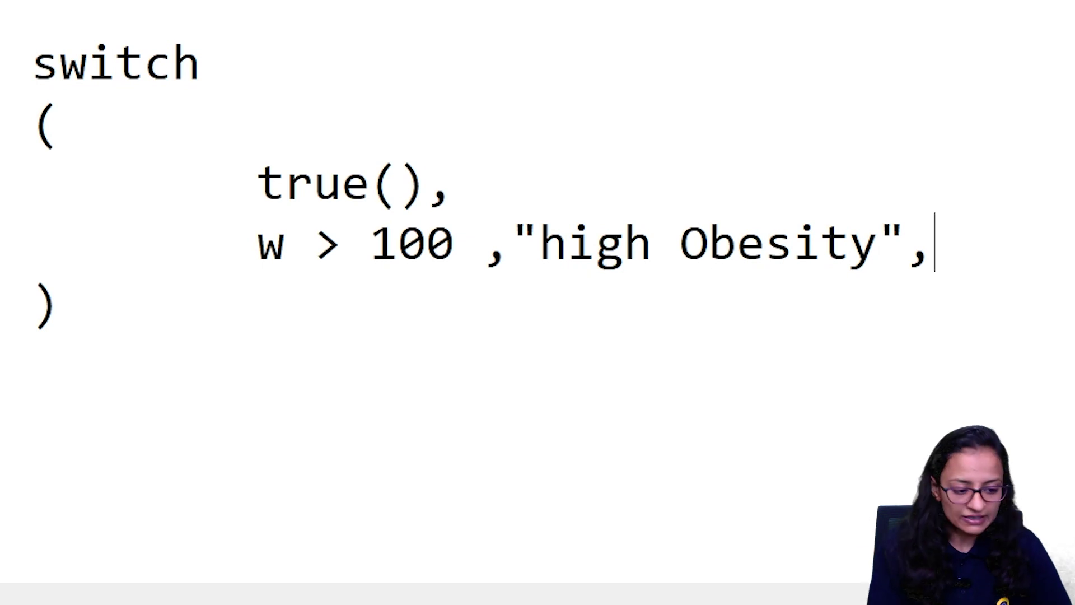
key("Return")
key("Tab")
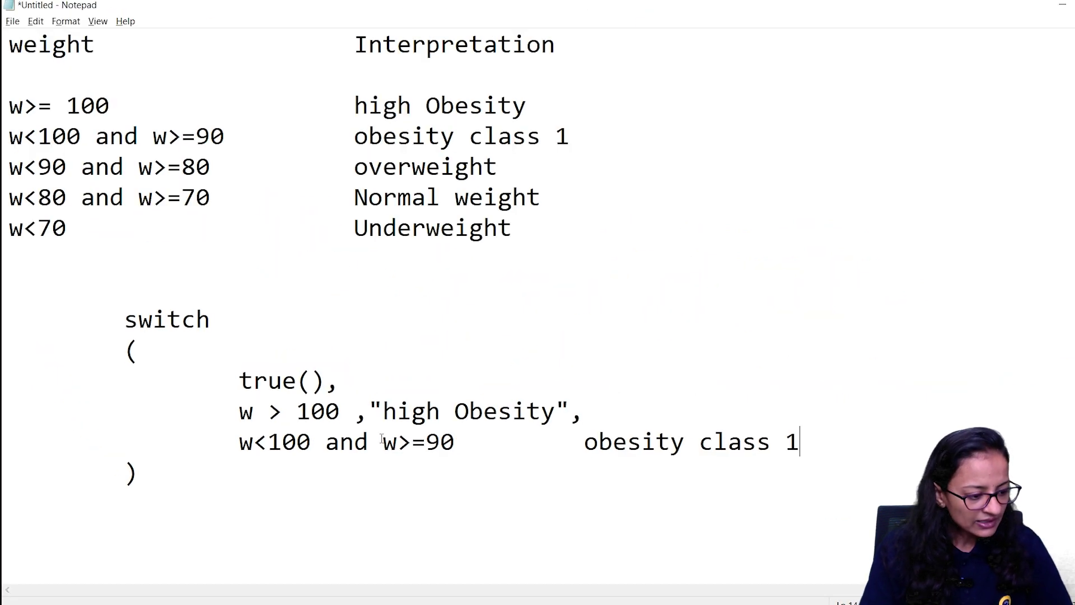
Step: Rework the copied second range into the branch w<100 and w>=90,"obesity class 1", and start a new indented line
left_click(588, 442)
key("BackSpace")
key("BackSpace")
key("BackSpace")
key("BackSpace")
key("BackSpace")
key("BackSpace")
key("BackSpace")
key("BackSpace")
key("BackSpace")
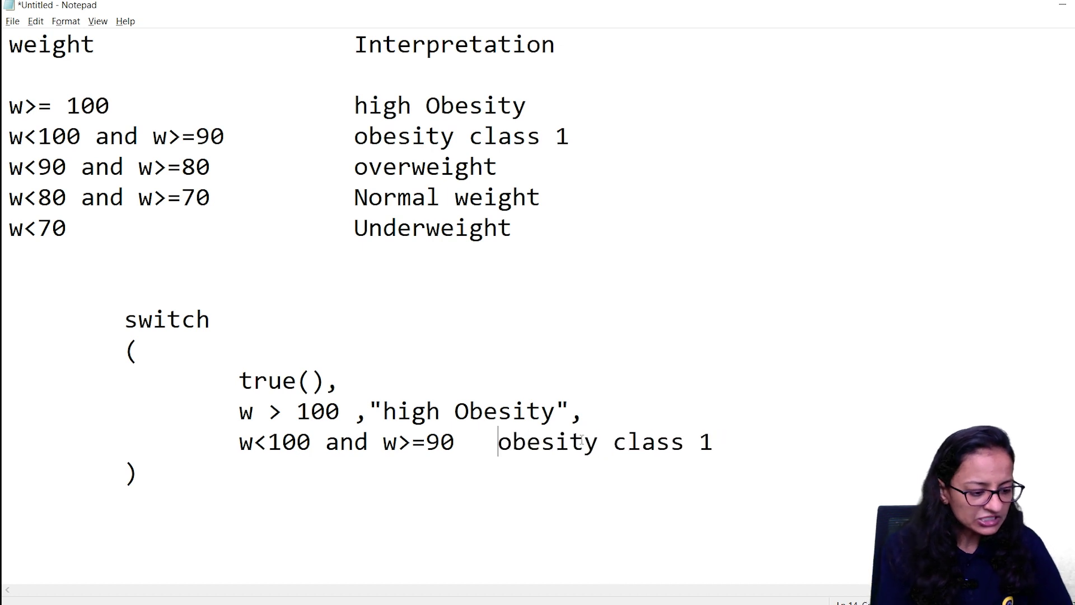
type(",")
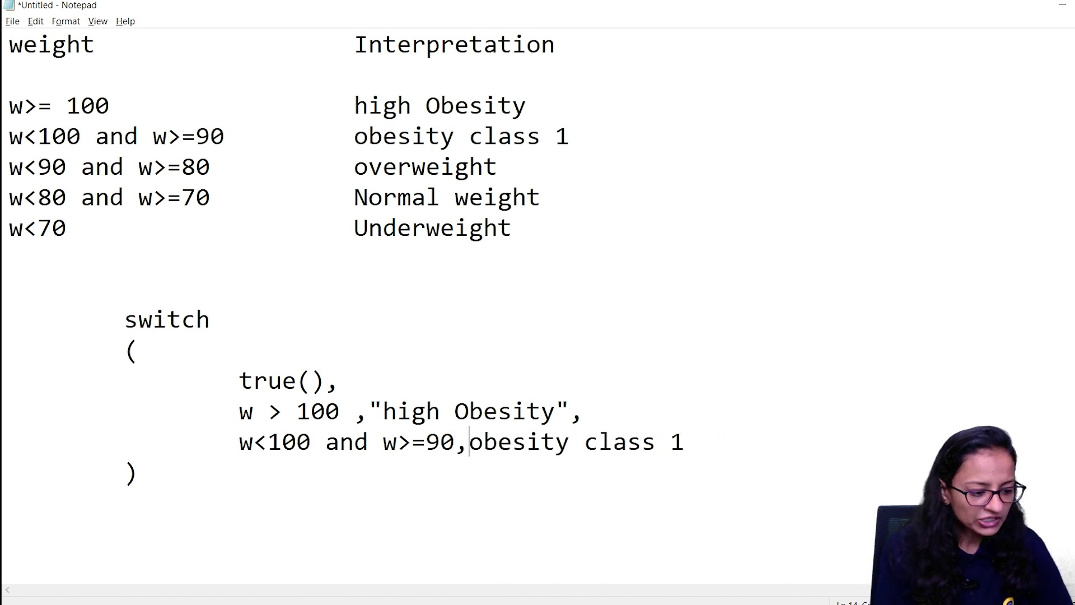
type("\"")
key("Right")
key("Right")
key("Right")
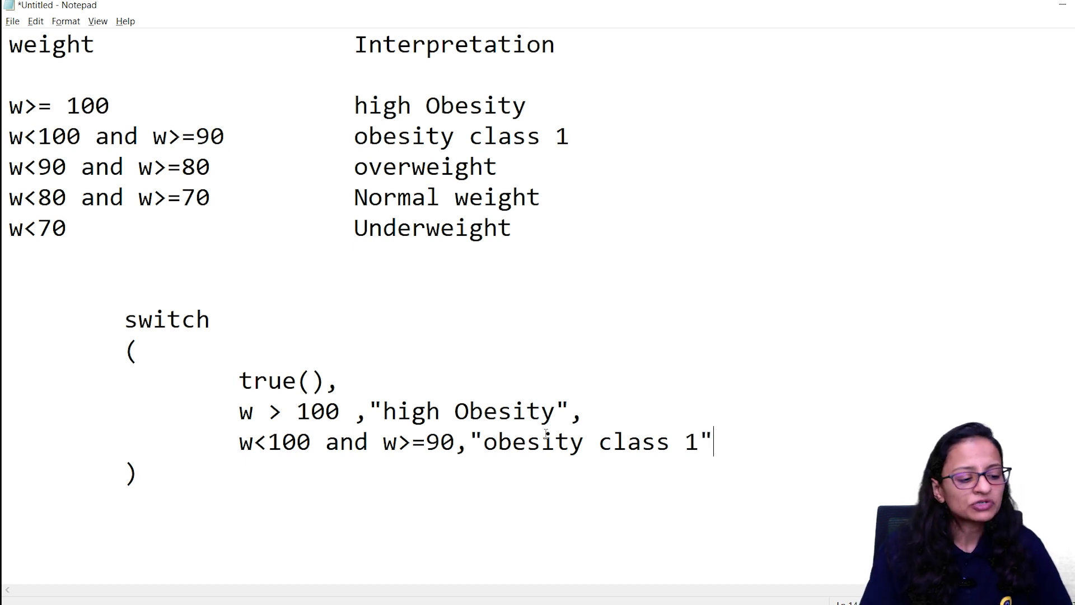
type(",")
key("Return")
key("Tab")
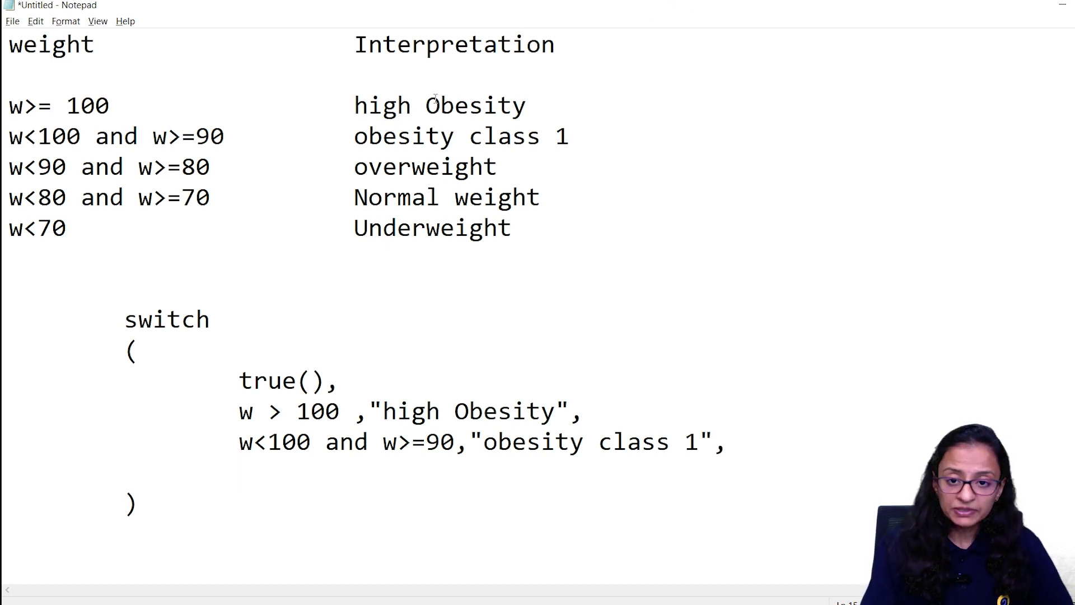
Step: Add an empty pair of double quotes on the line below the obesity class 1 branch for the default result
left_click_drag(16, 110, 287, 188)
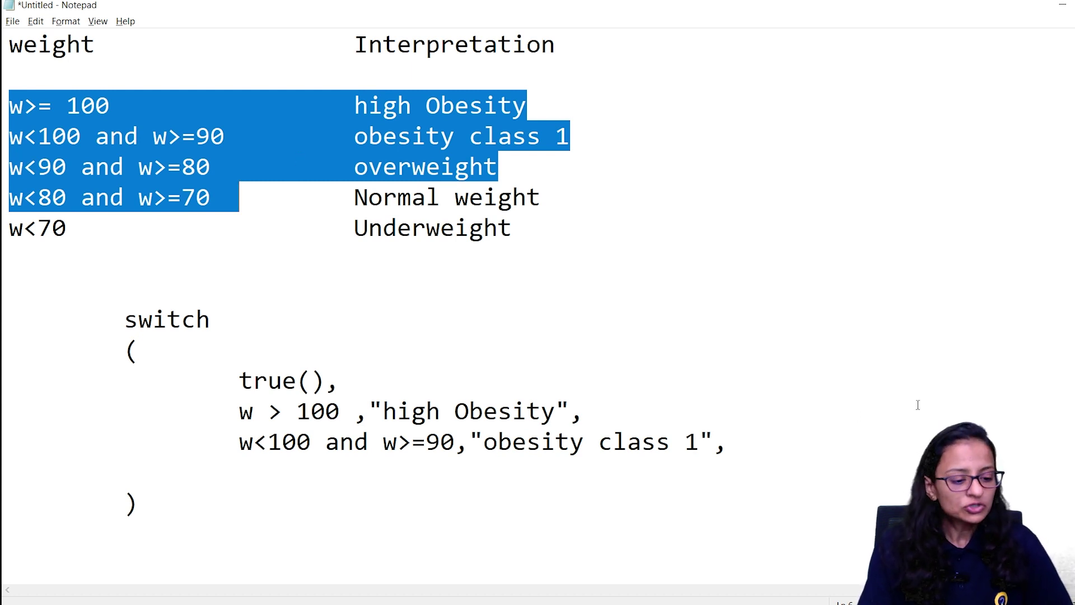
left_click(240, 470)
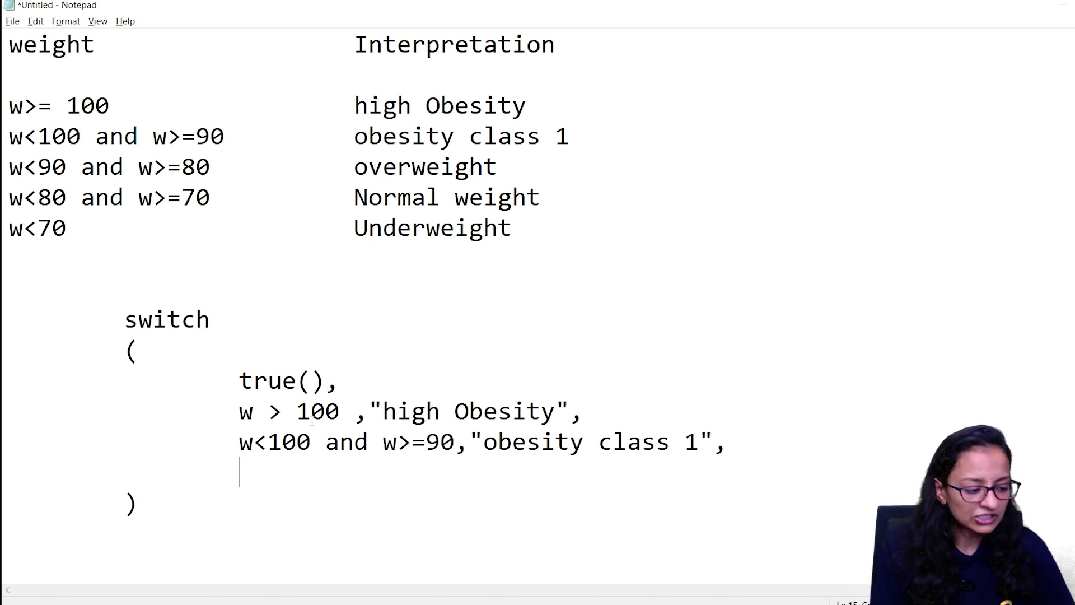
type("\"\"")
key("Left")
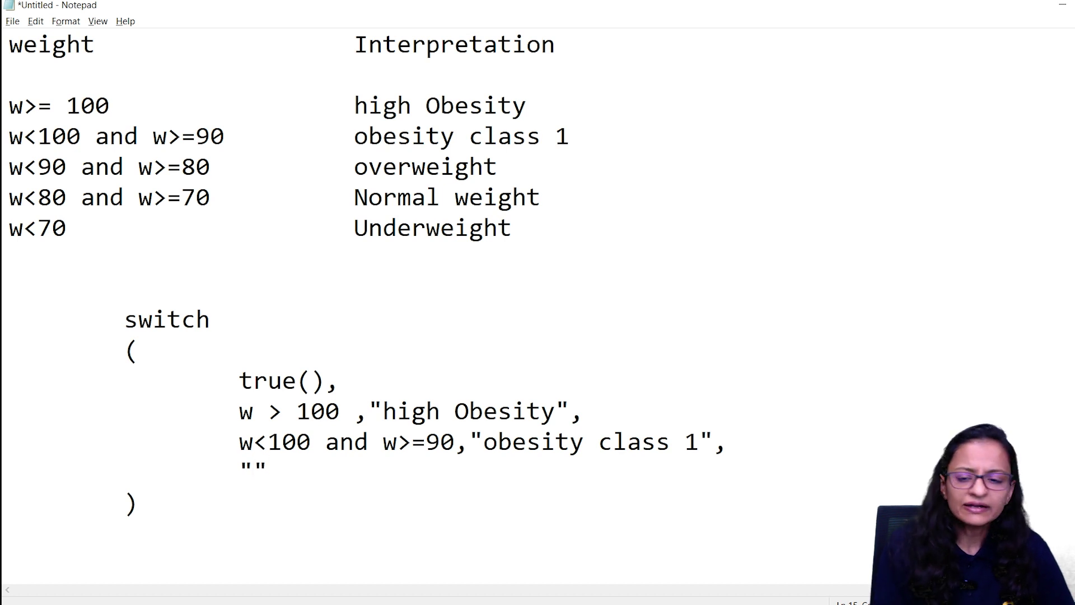
type("not dete")
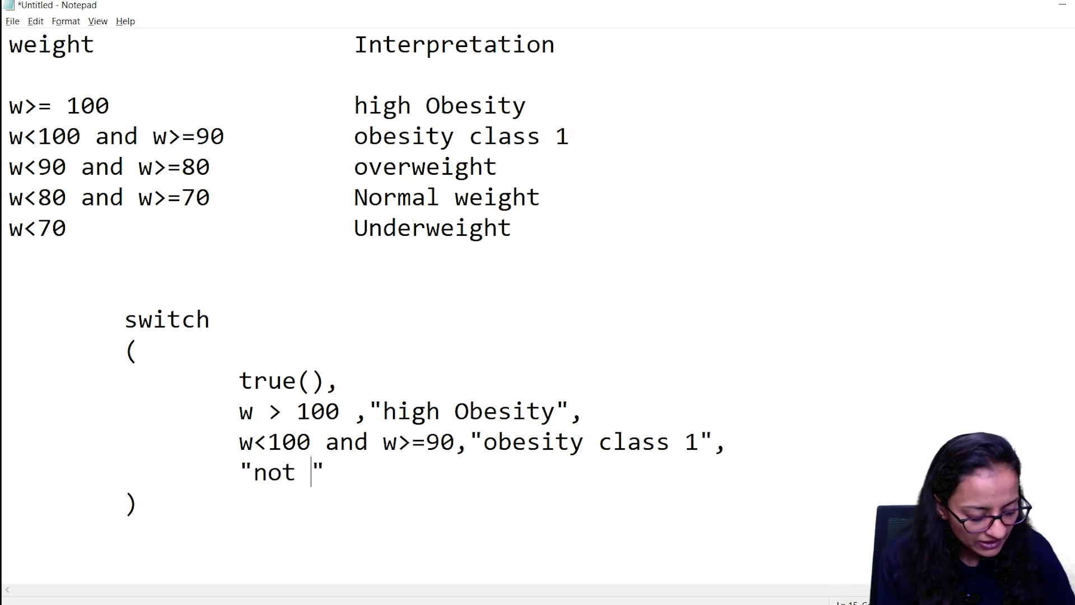
type("rmice")
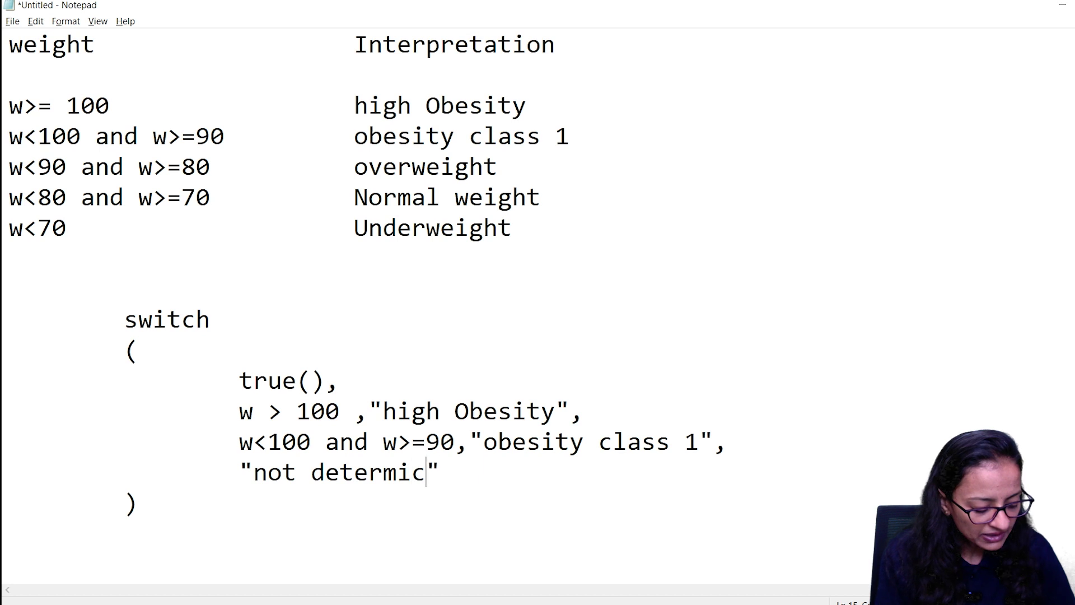
key("BackSpace")
key("BackSpace")
key("BackSpace")
key("BackSpace")
key("BackSpace")
key("BackSpace")
key("BackSpace")
key("BackSpace")
key("BackSpace")
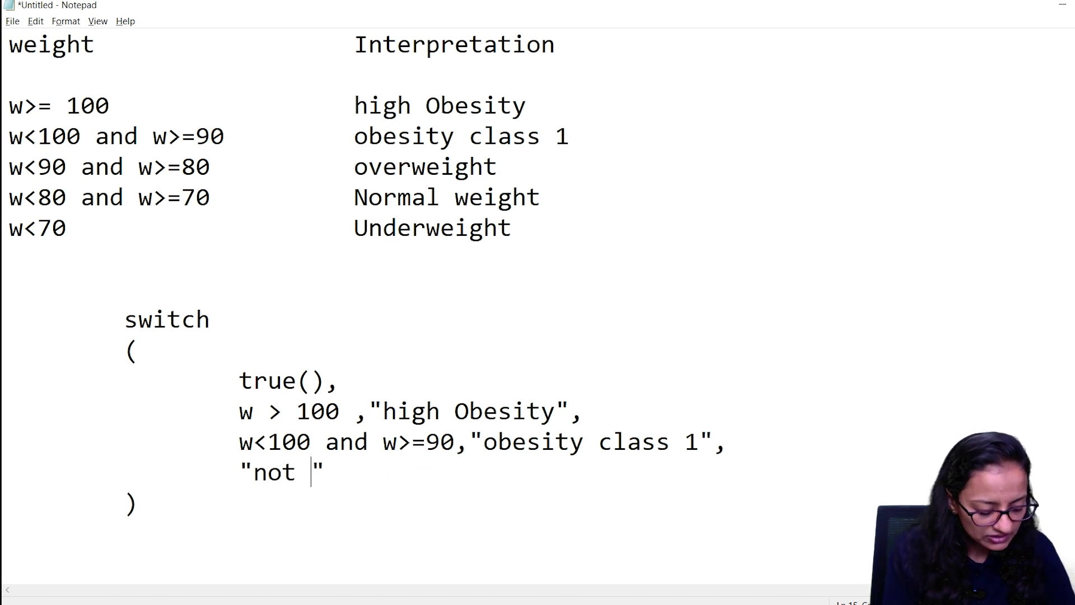
key("BackSpace")
key("BackSpace")
key("BackSpace")
key("BackSpace")
Step: Fill the quoted default result with "can not say " and highlight that line
type("can nao")
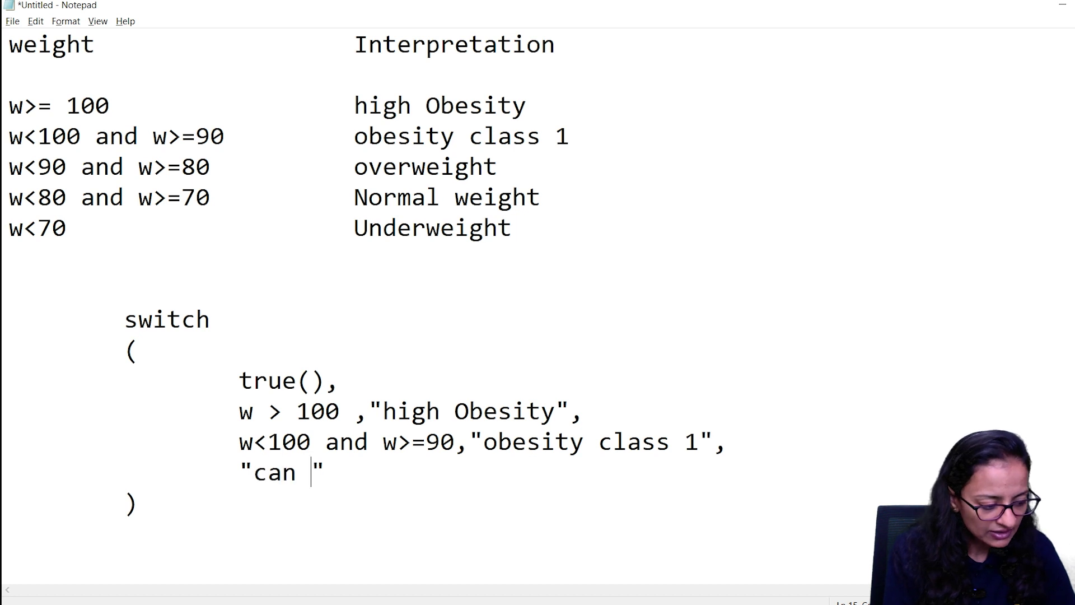
key("BackSpace")
key("BackSpace")
type("ot ")
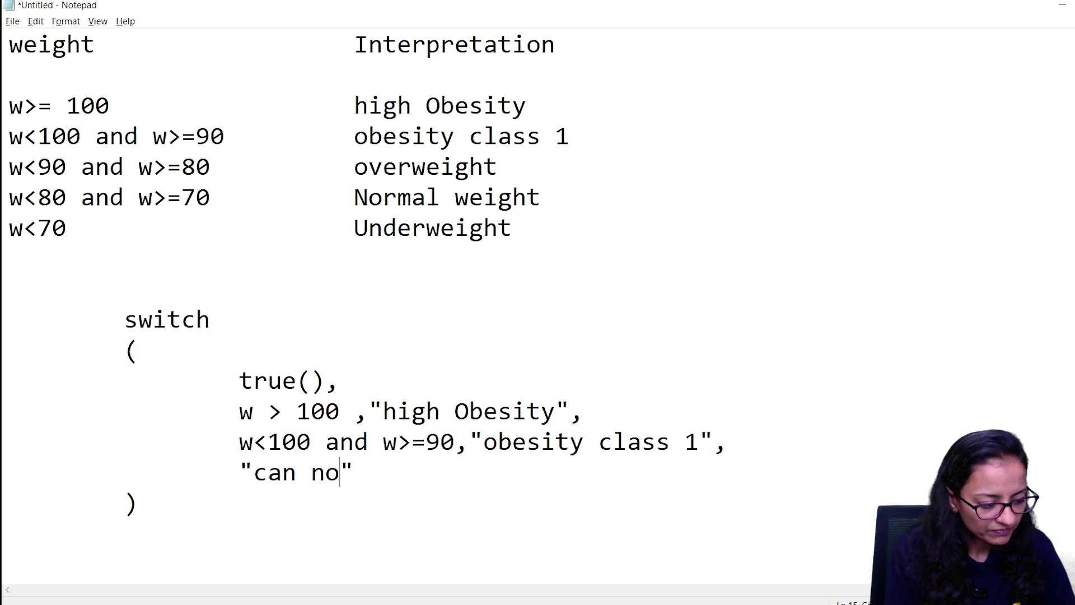
type("say")
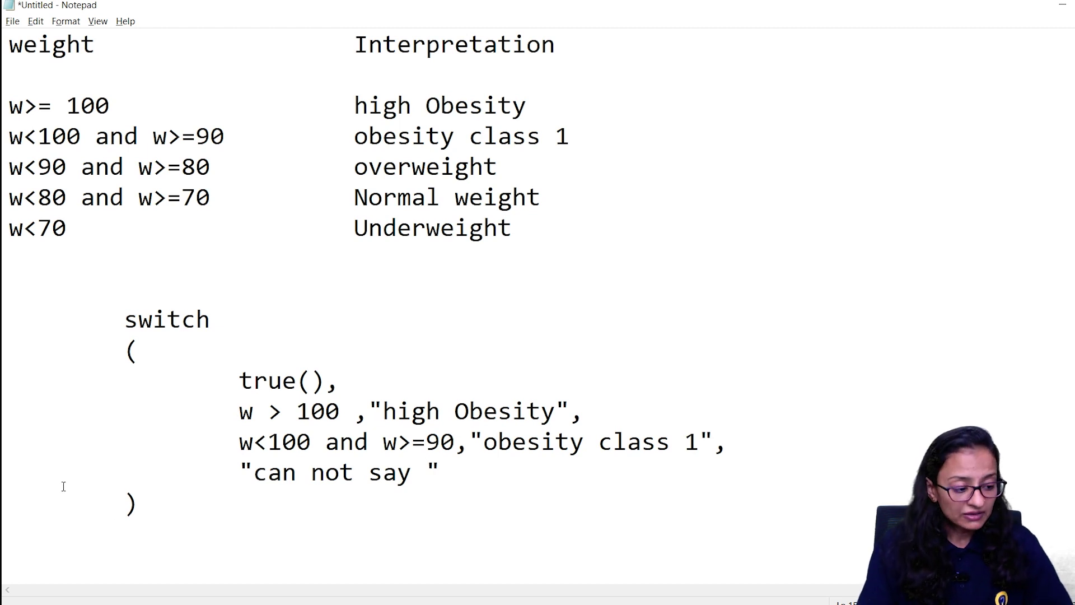
left_click_drag(231, 470, 479, 476)
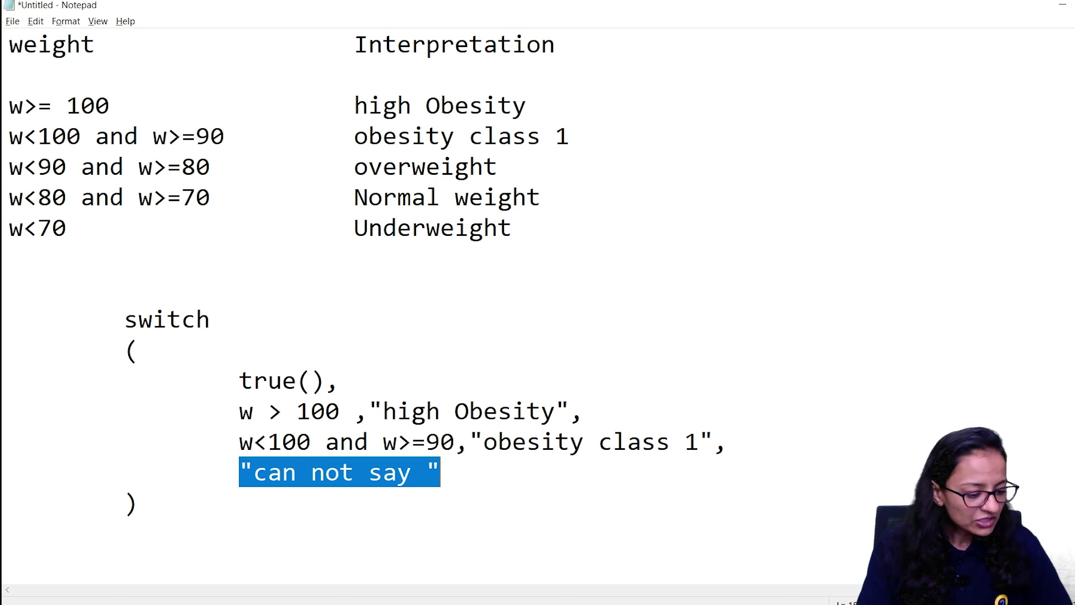
Step: Switch to Power BI Desktop, create a new calculated column in the Fitness Data table and expand its formula editor
key("alt+Tab")
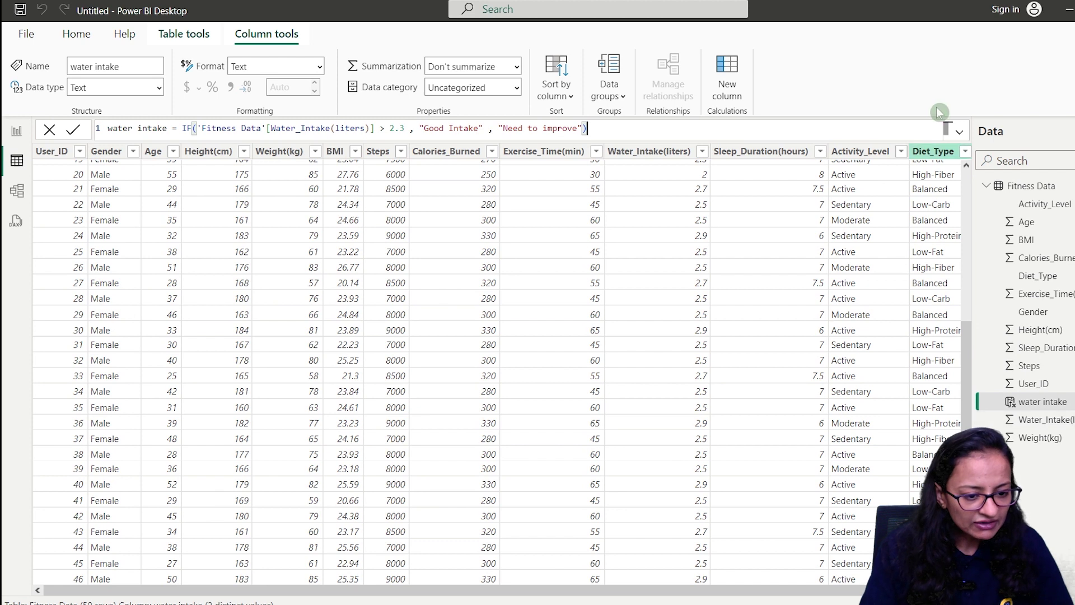
left_click_drag(541, 593, 202, 518)
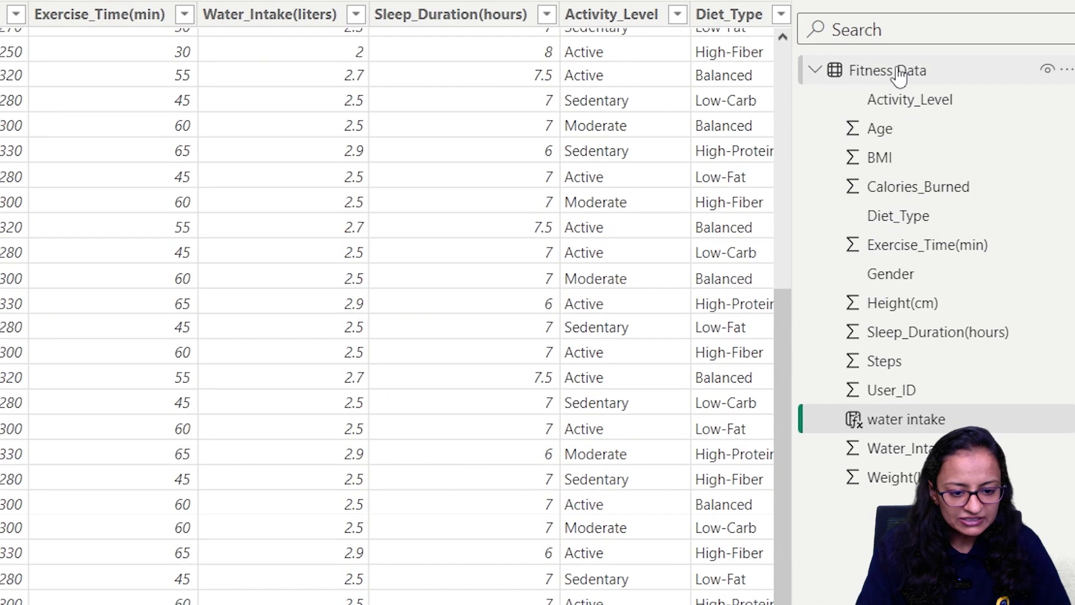
right_click(1019, 183)
left_click(772, 111)
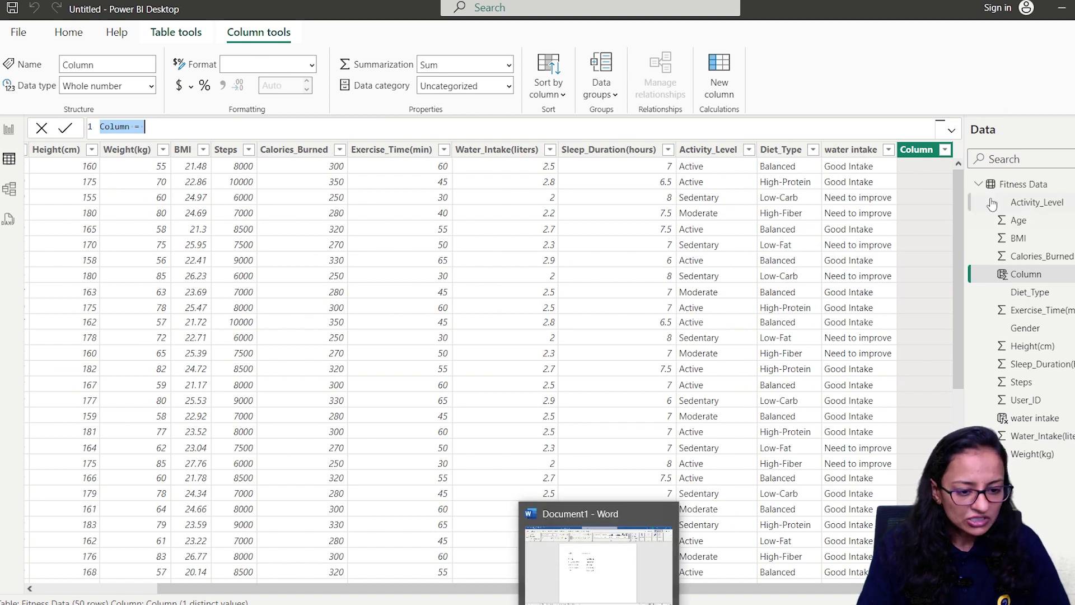
left_click(951, 132)
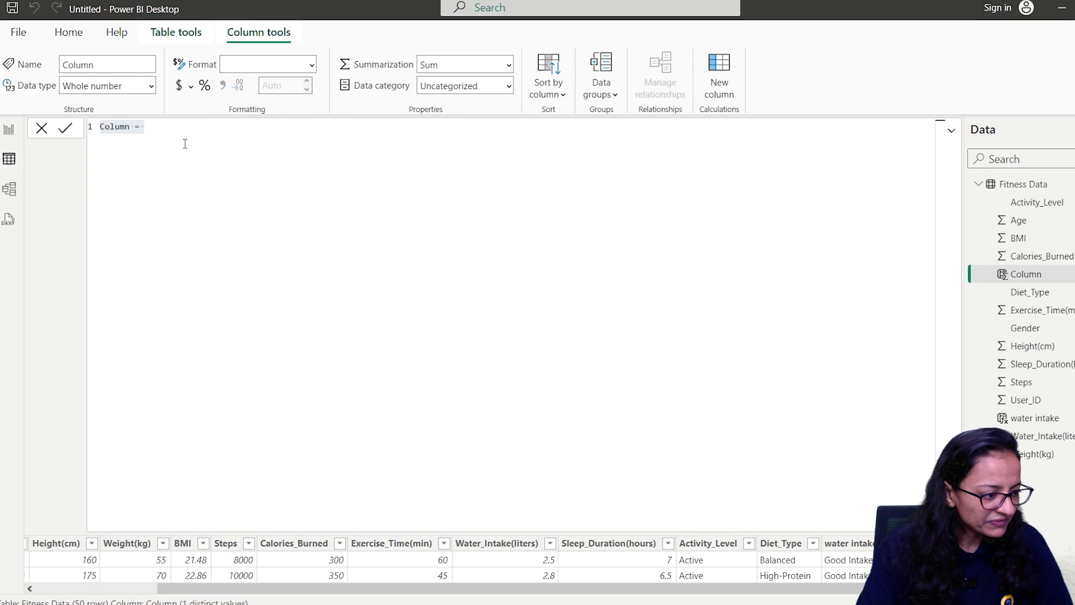
Step: Replace the default column name with "switch condition demo =" and begin a second line in the formula
type("sw")
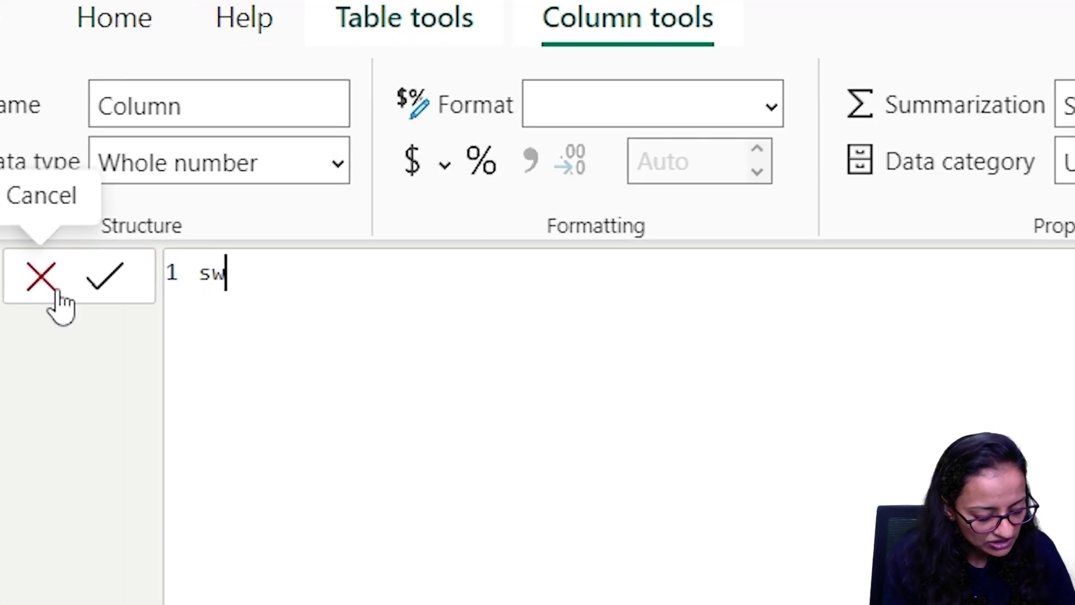
type("itch c")
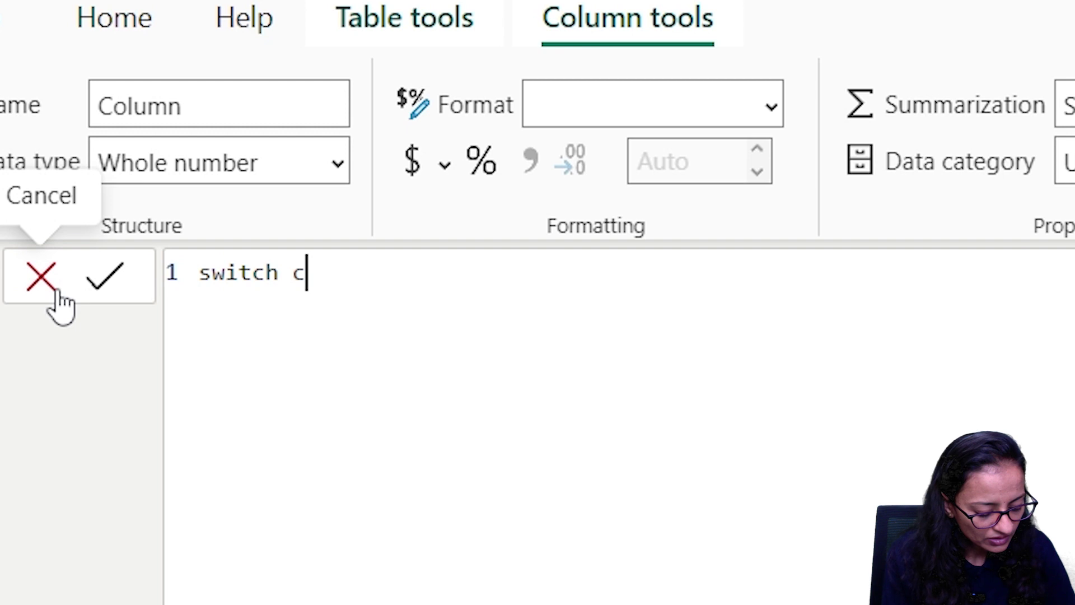
type("ondition de")
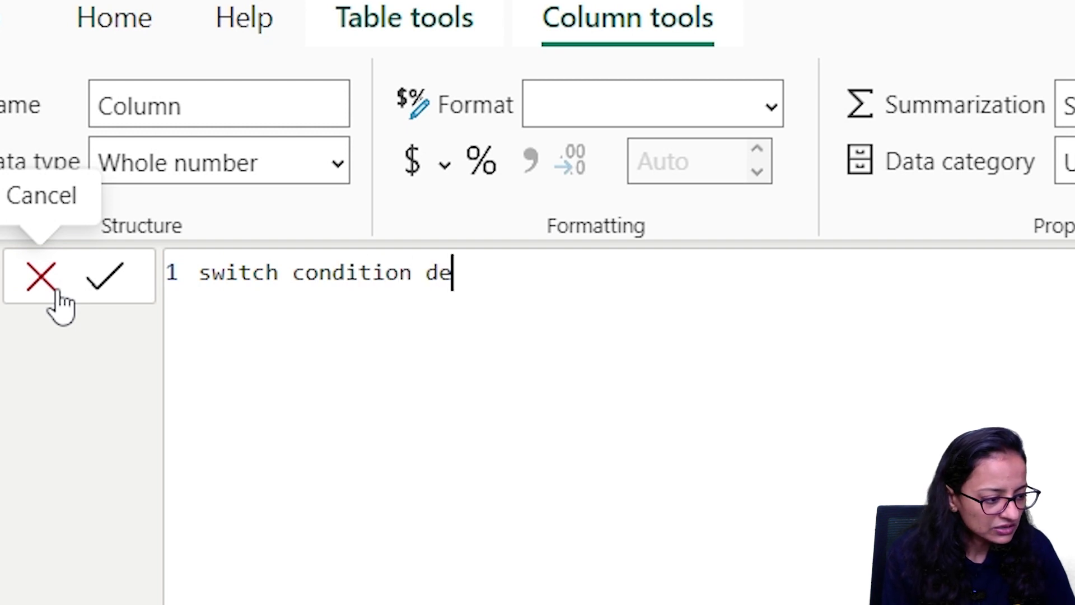
type("mo =")
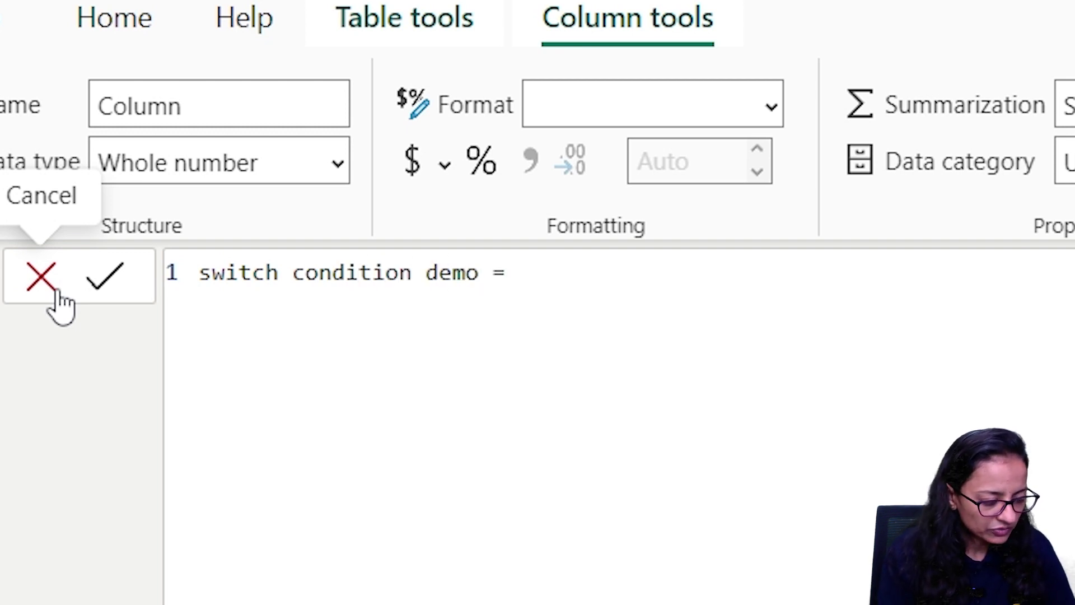
key("shift+Return")
type("s")
key("BackSpace")
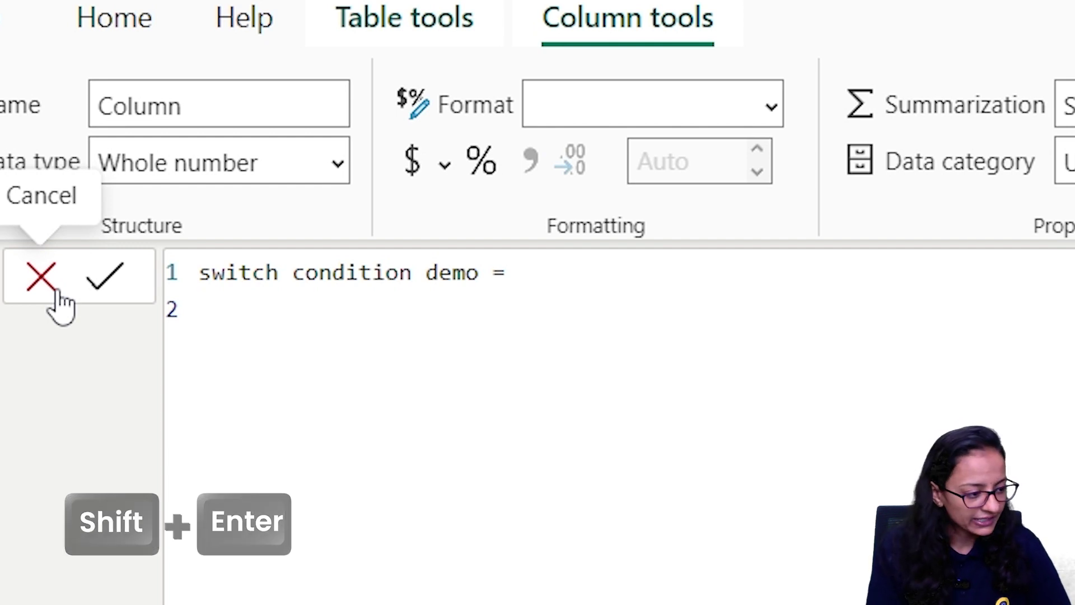
Step: Insert the SWITCH function with an empty pair of parentheses on the formula's second line
type("s")
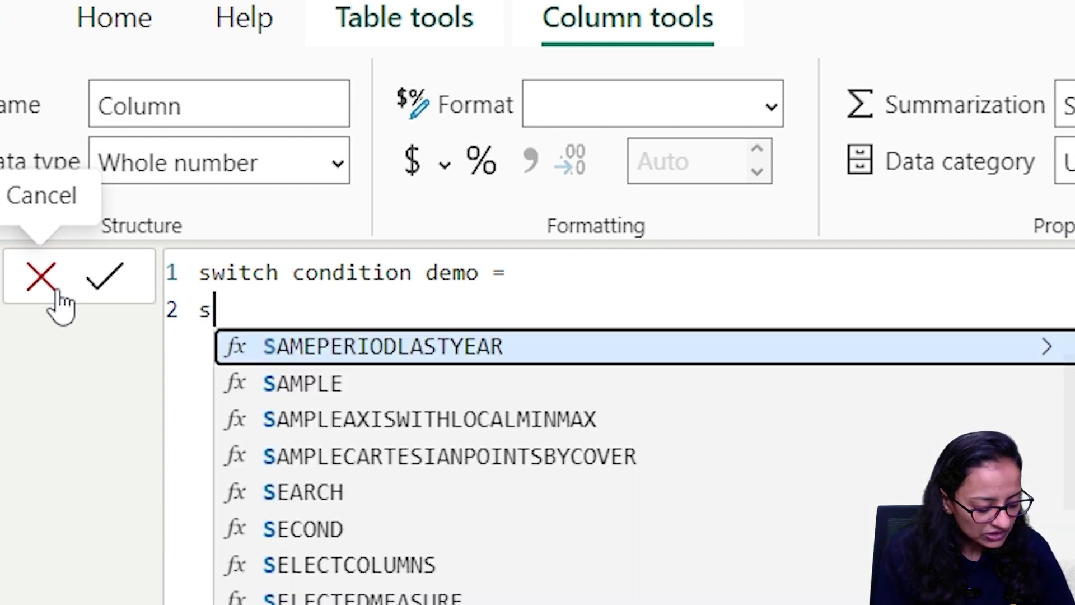
type("with")
key("BackSpace")
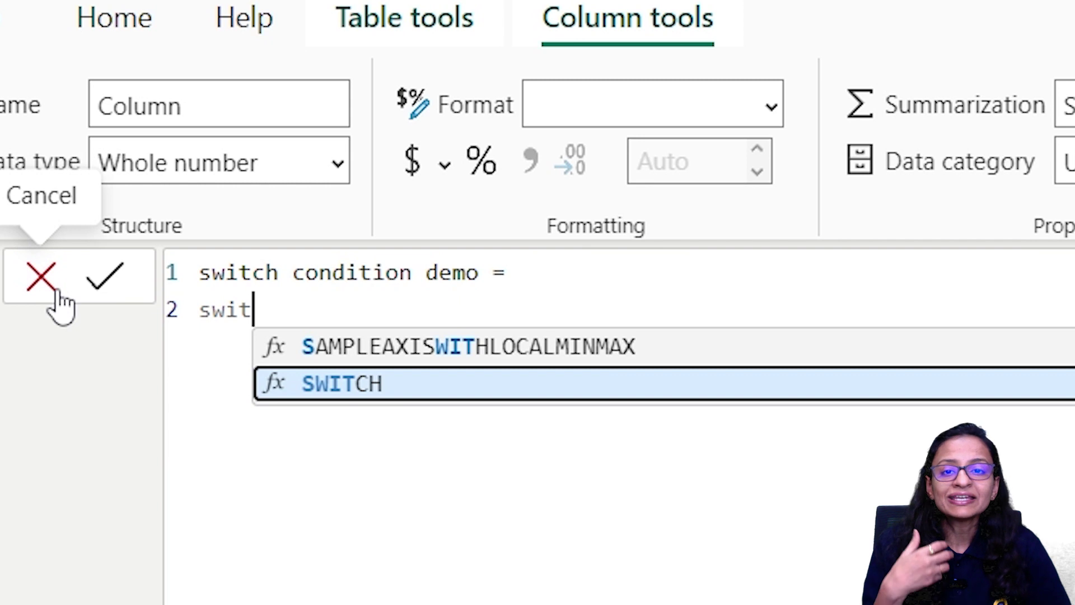
key("Tab")
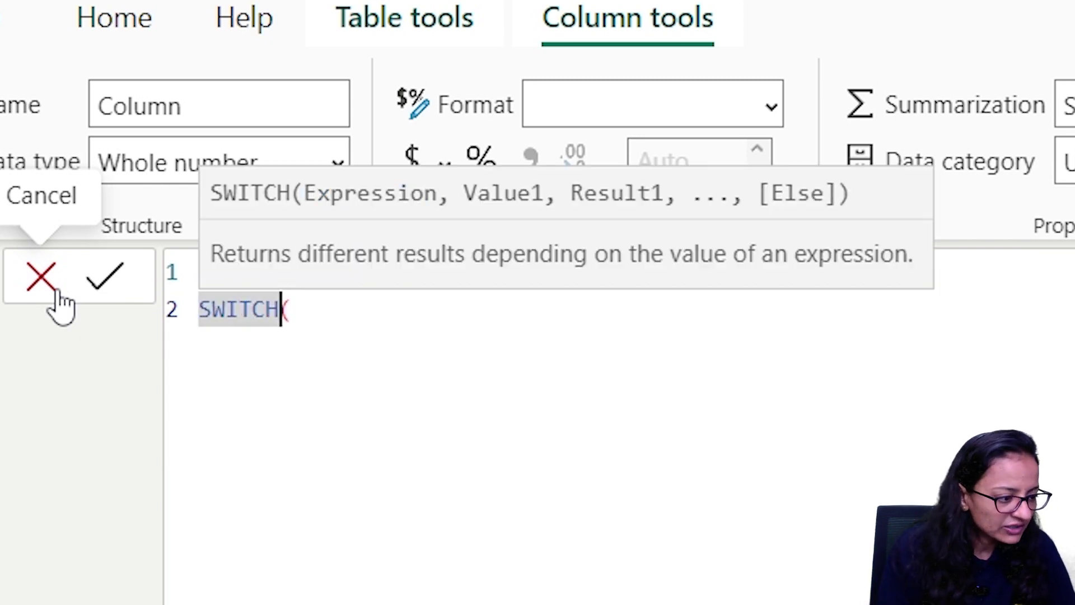
left_click(58, 292)
type(")")
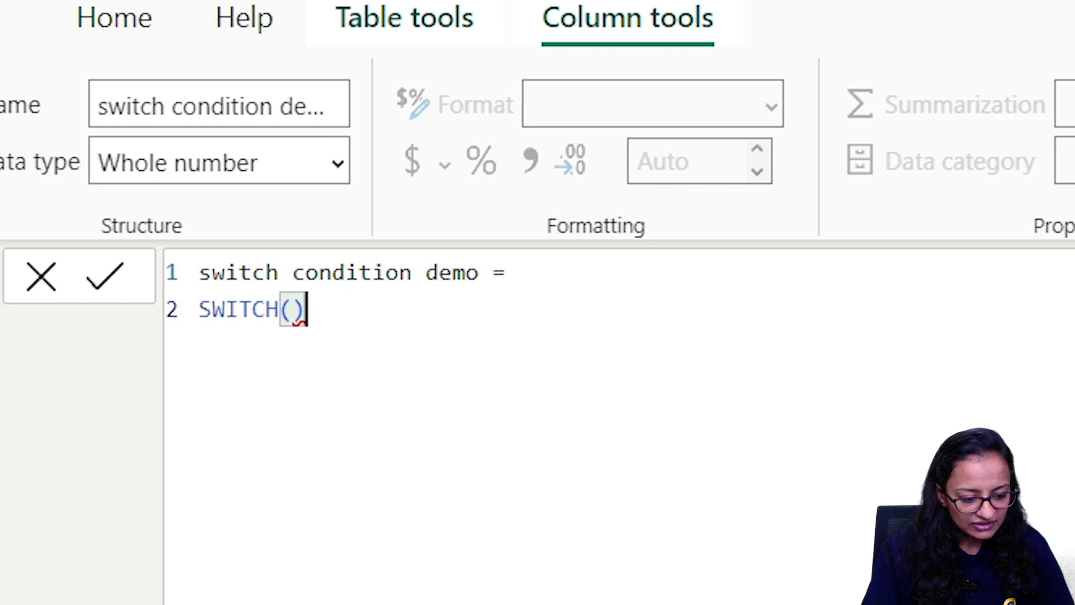
Step: Split SWITCH's opening and closing parentheses onto separate lines with an empty line between them
double_click(263, 309)
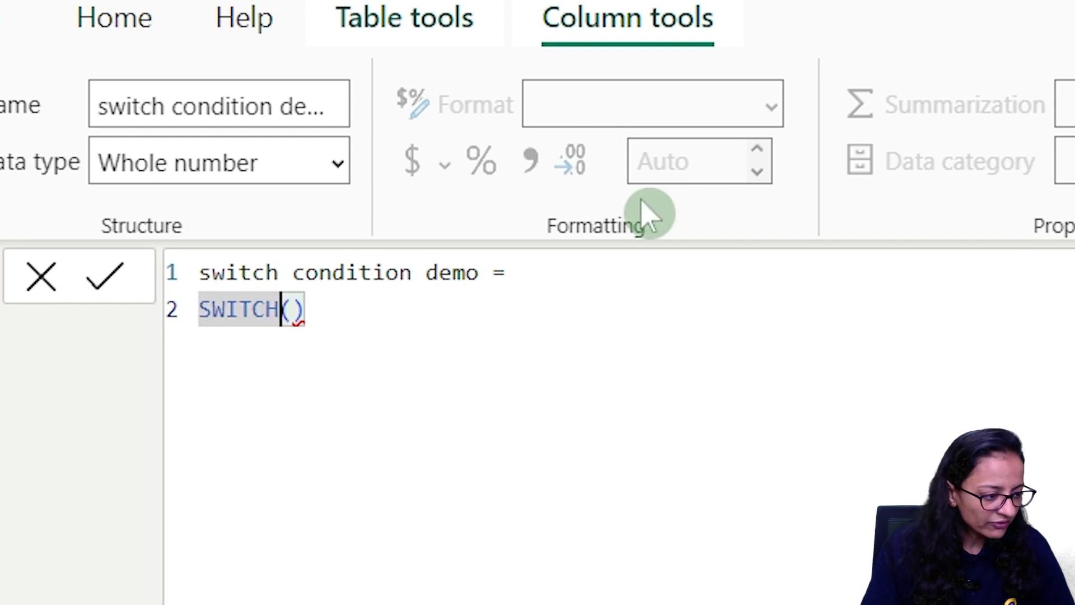
key("Right")
key("shift+Return")
key("Right")
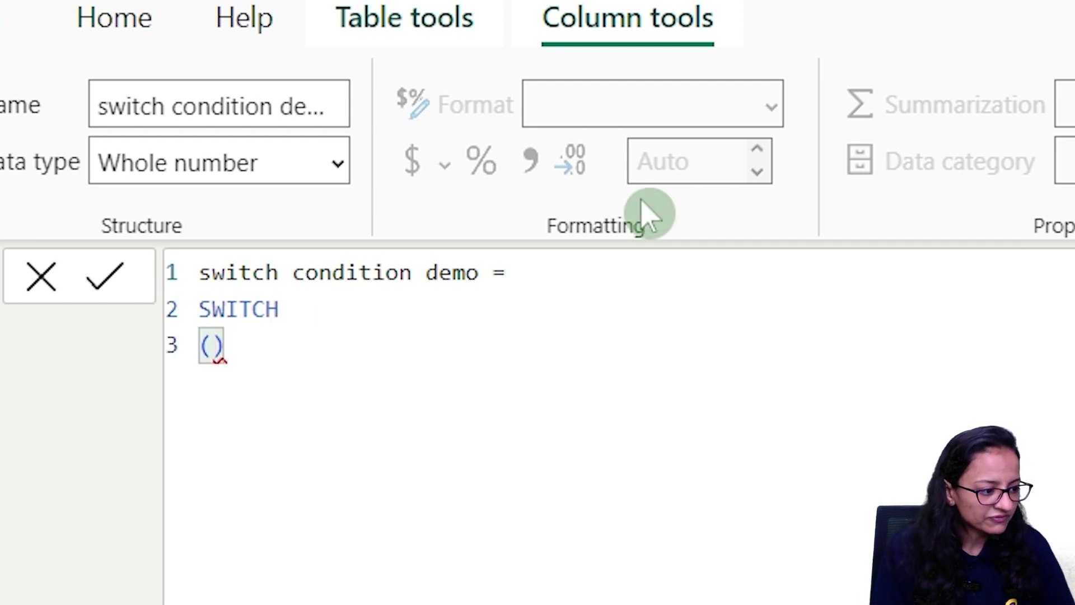
key("shift+Return")
Step: Enter TRUE() followed by a comma as SWITCH's first argument and begin a new line below it
type("tru")
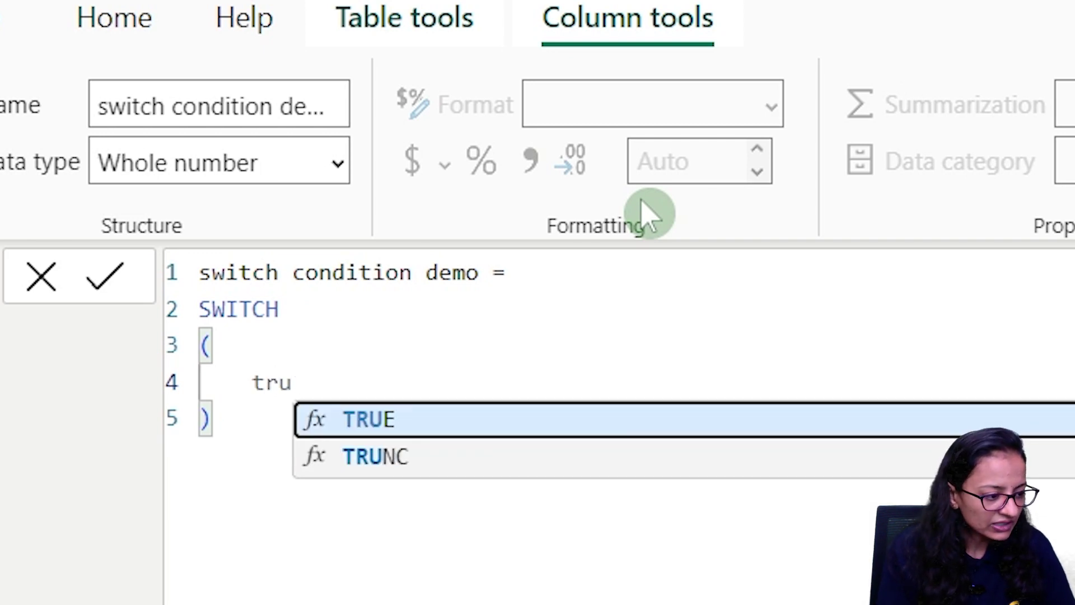
key("Tab")
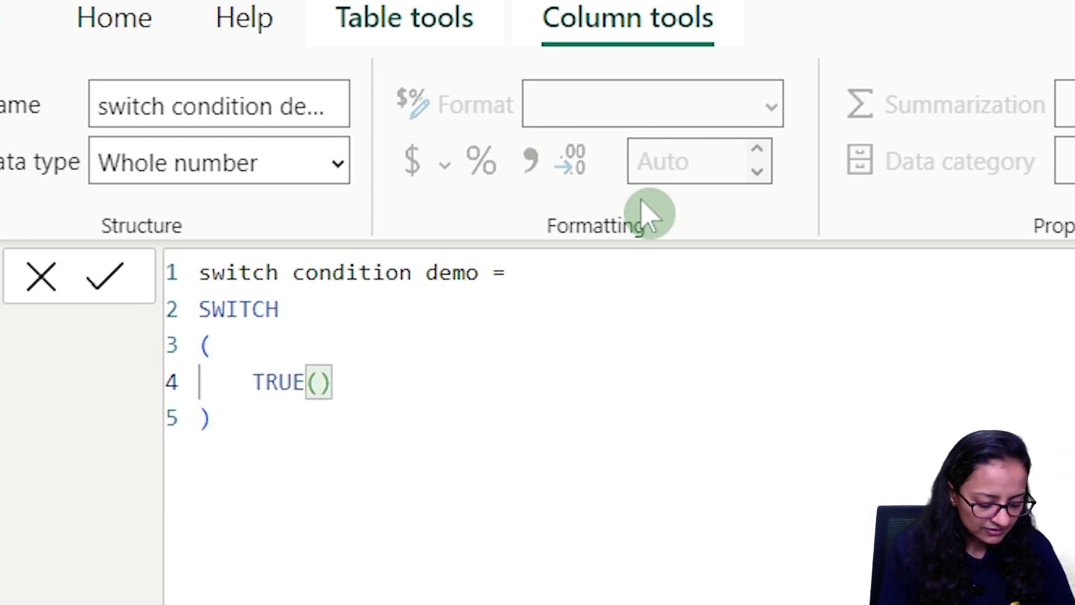
type(",")
key("Return")
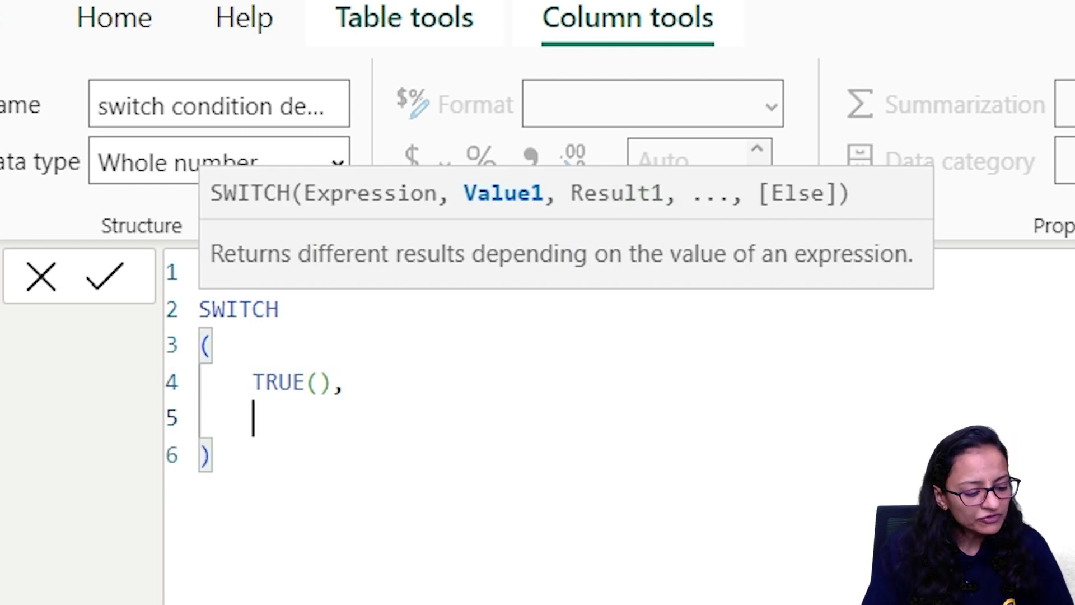
key("Escape")
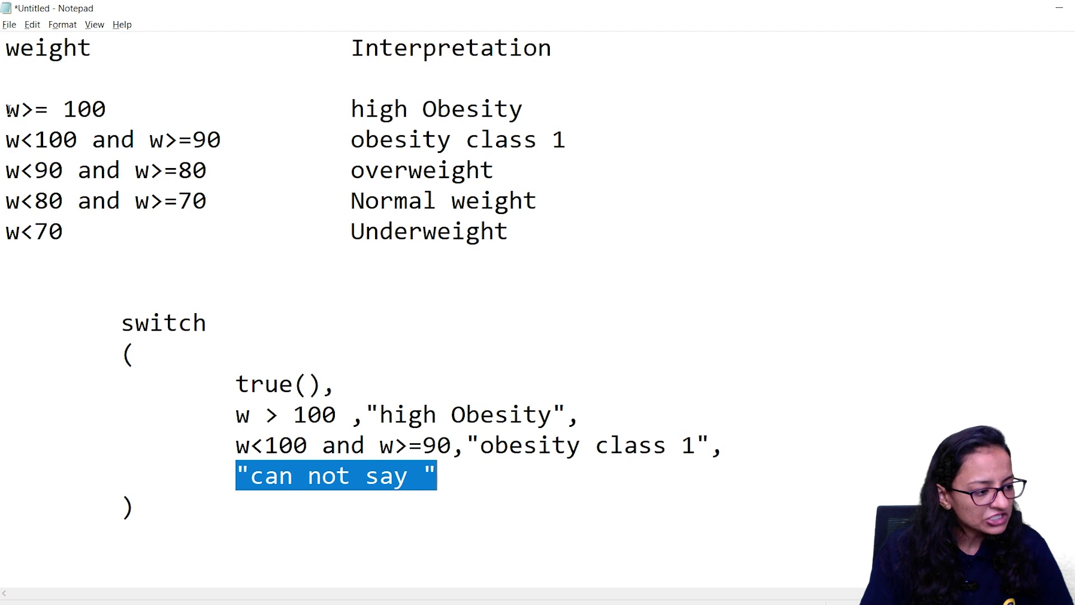
Step: Highlight the w>= 100 rule in Notepad and, back in Power BI Desktop, enter the condition 'Fitness Data'[Weight(kg)]> 100
left_click_drag(8, 109, 129, 116)
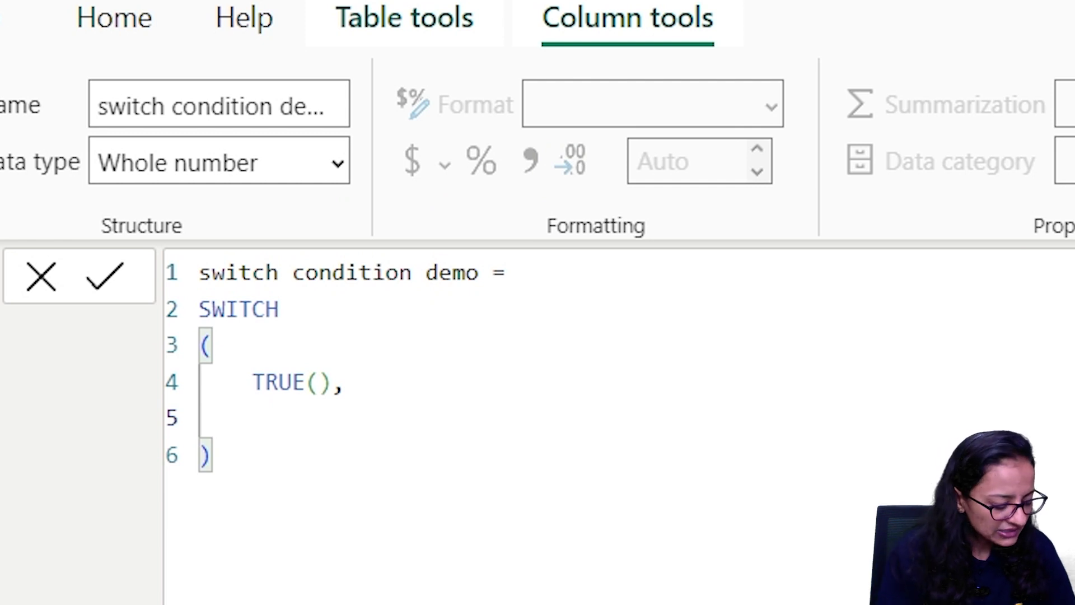
type("fit")
key("Tab")
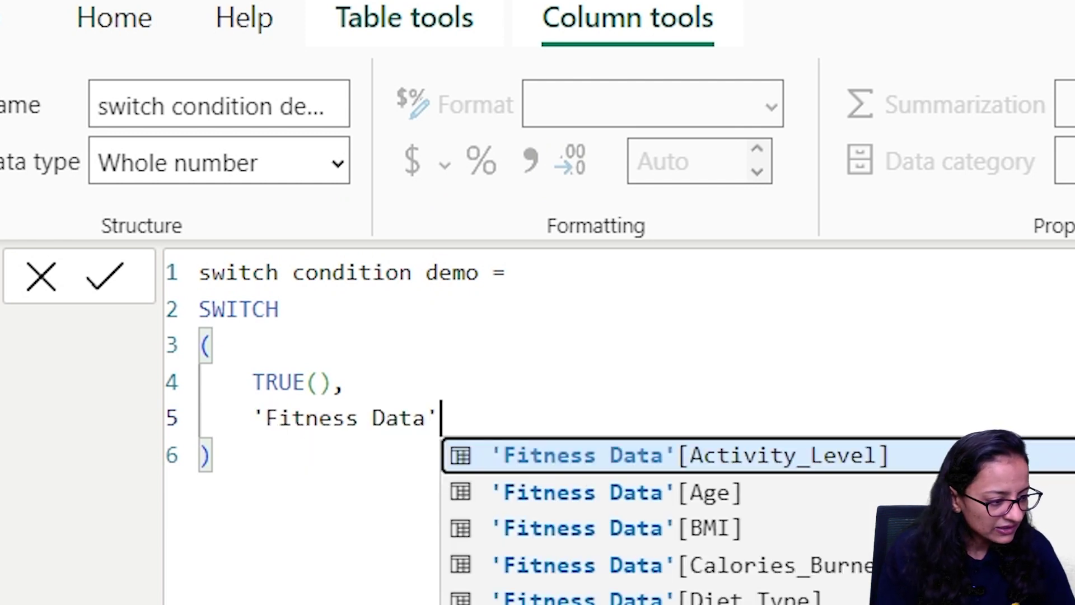
type("[")
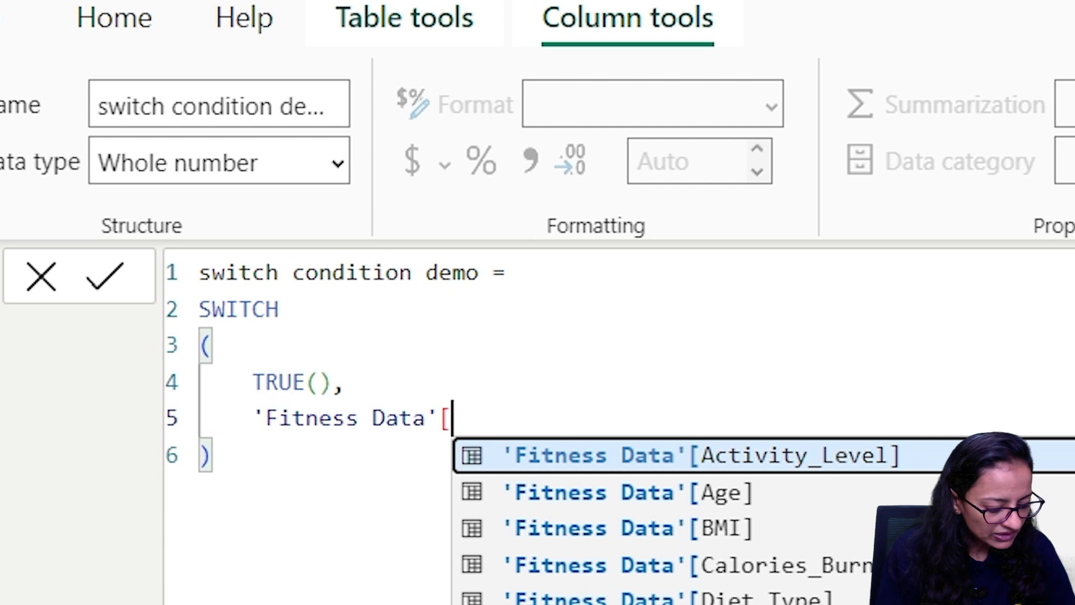
type("w")
key("Down")
key("Down")
key("Tab")
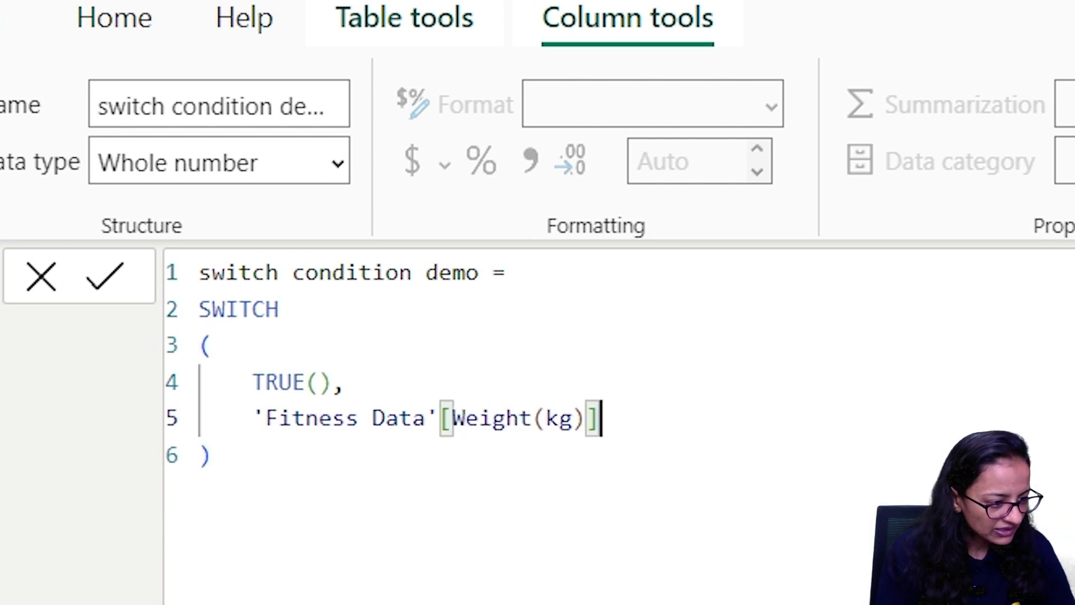
type("> 100/")
key("BackSpace")
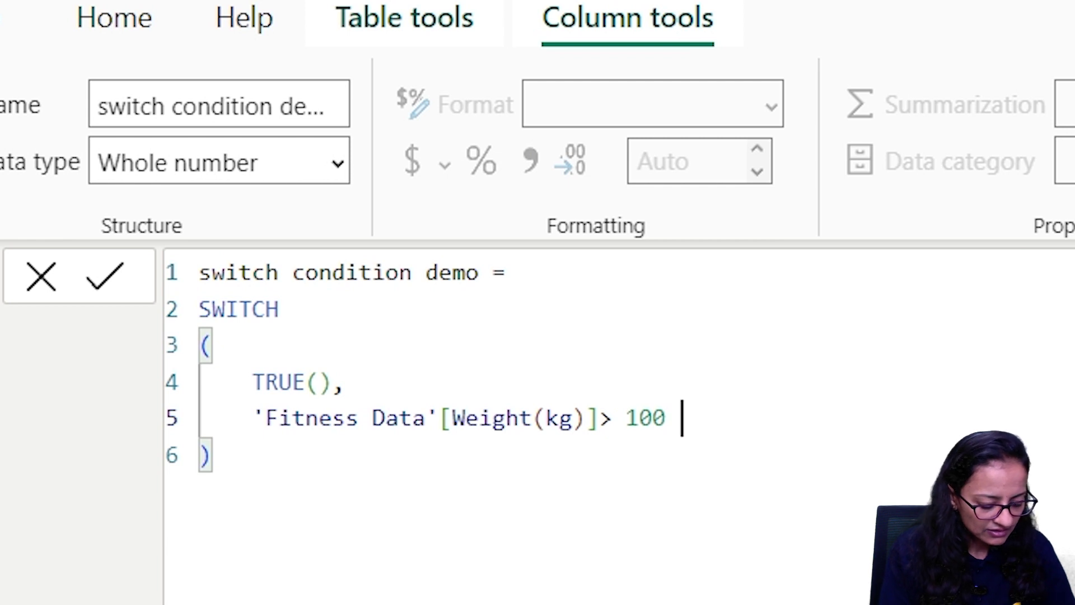
Step: Give the first condition the quoted result "high Obesity", copied from the Notepad table, and end it with a comma and a new line
type(", \"\"")
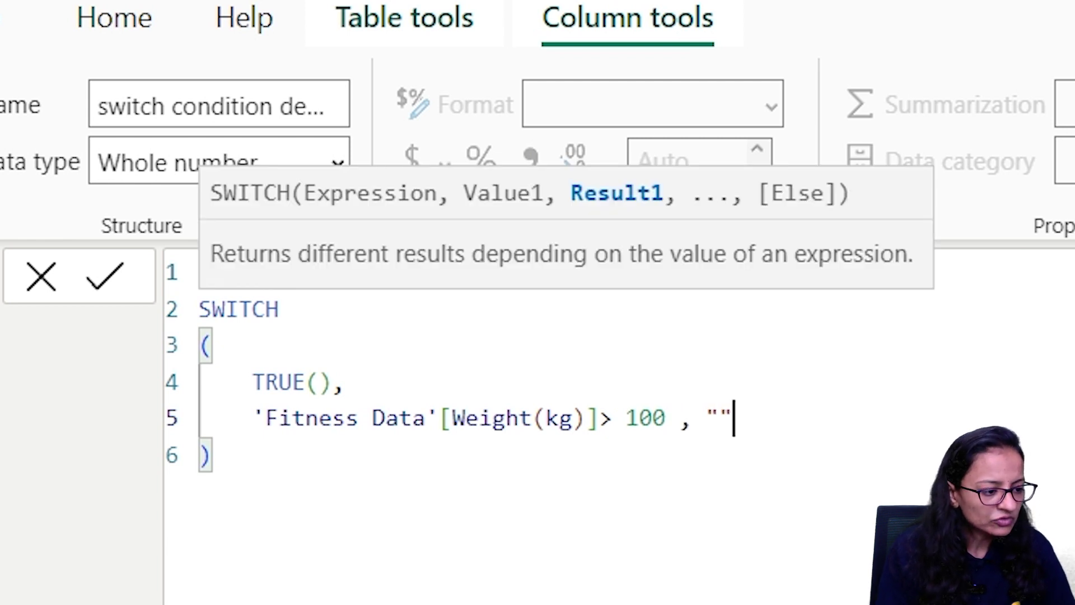
key("Left")
key("alt+Tab")
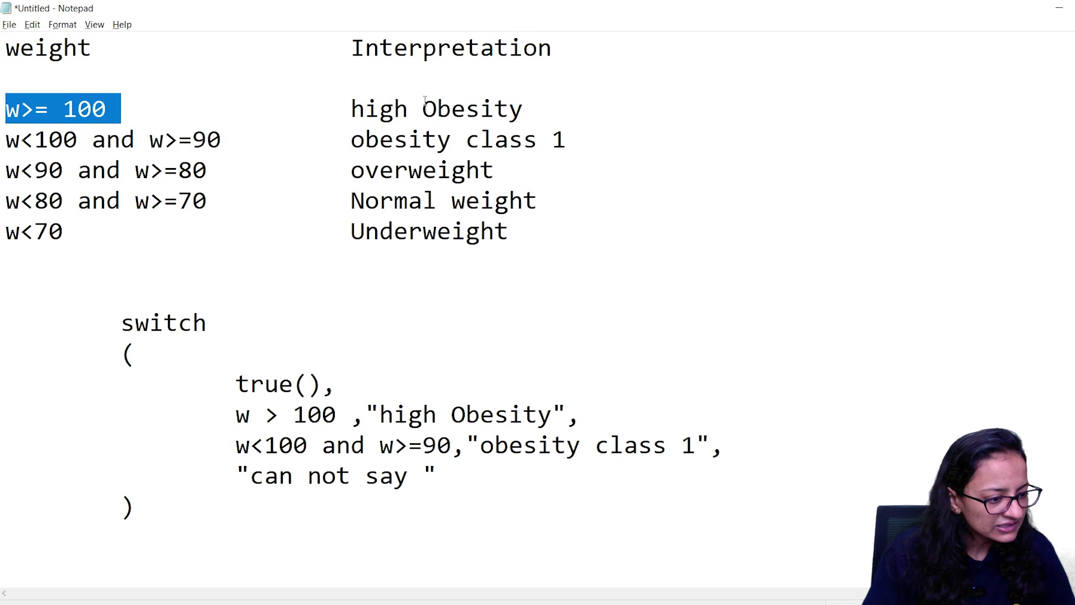
left_click_drag(348, 109, 587, 108)
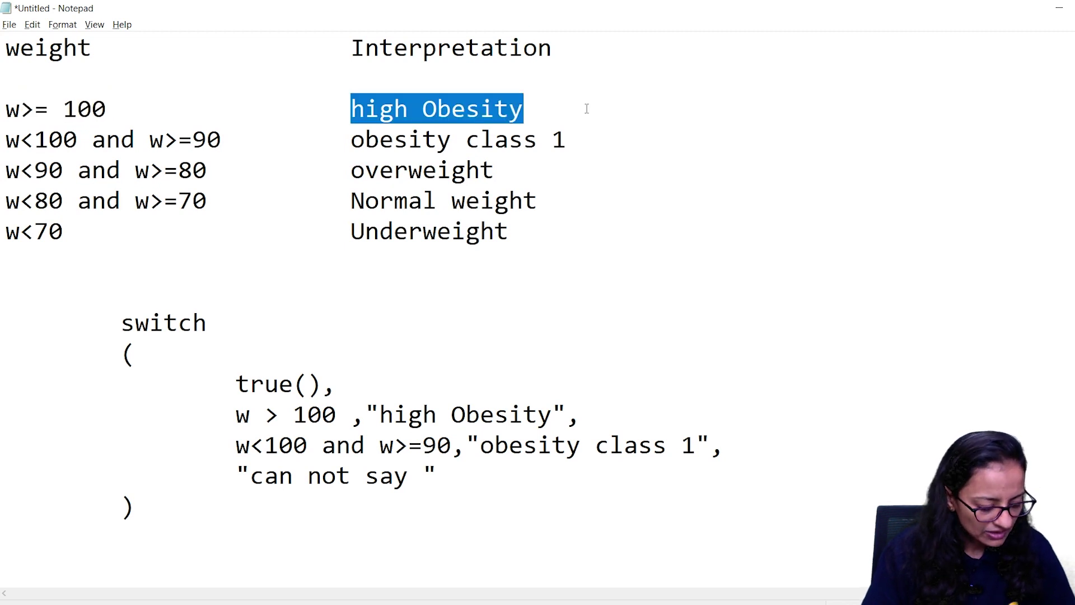
key("ctrl+c")
key("alt+Tab")
key("ctrl+v")
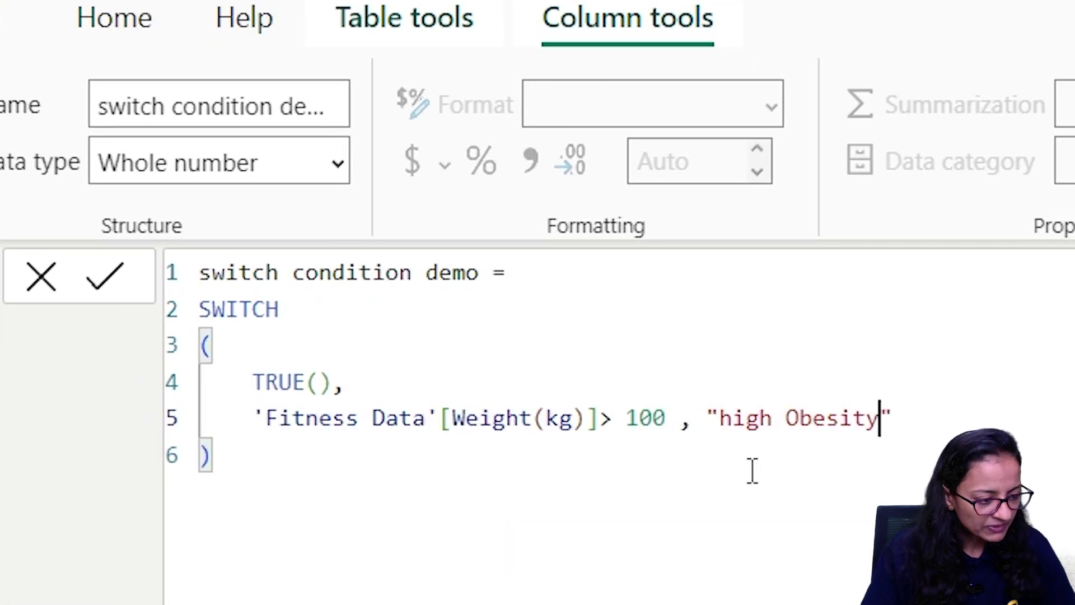
left_click(943, 414)
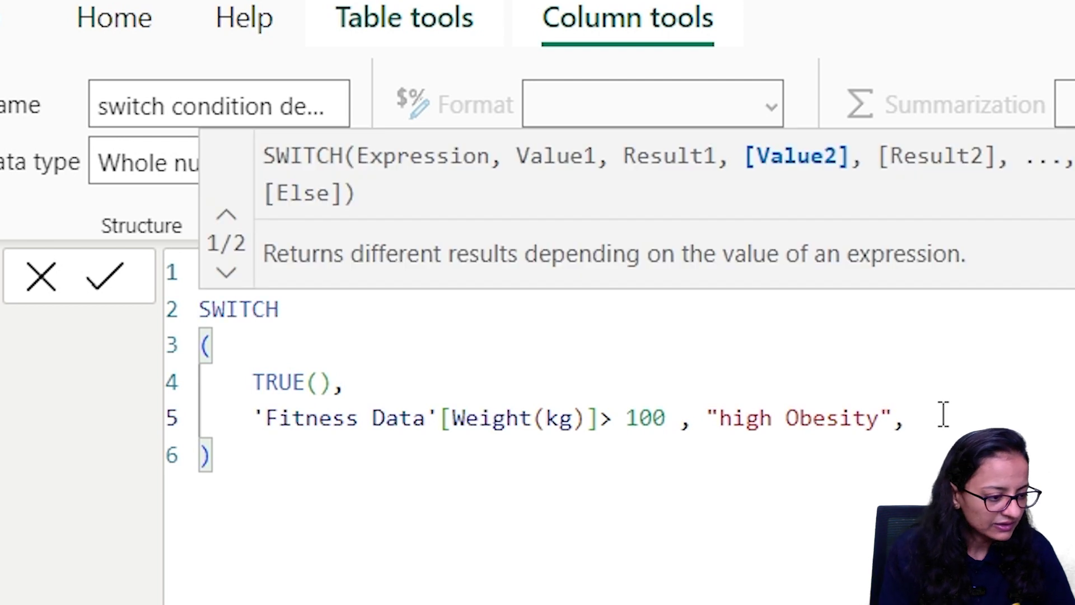
key("Return")
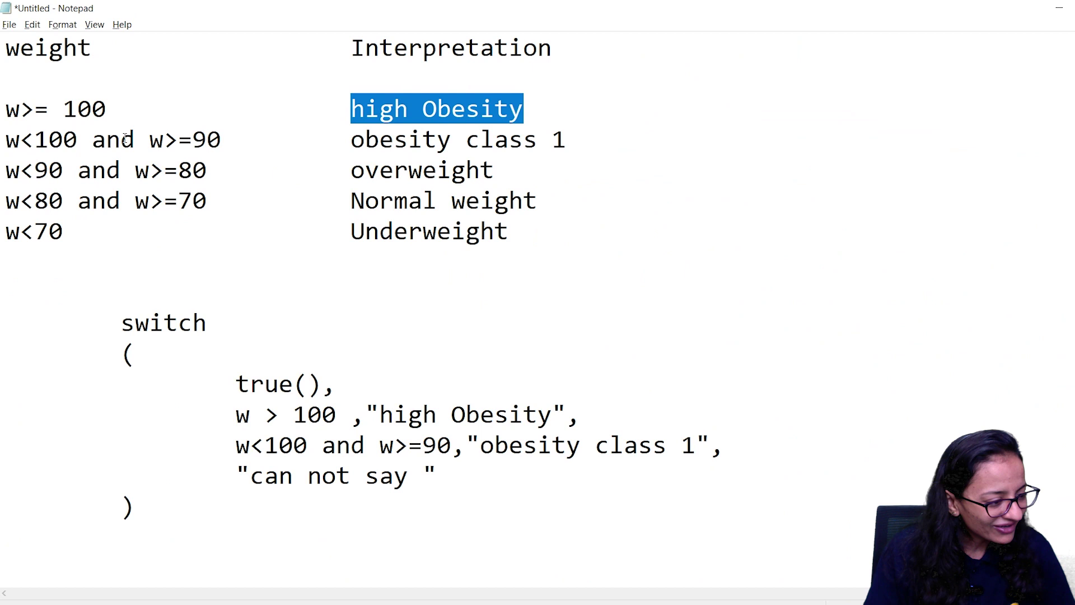
Step: Highlight the w<100 and w>=90 rule in Notepad and start an AND function on line 6 of the Power BI formula
left_click_drag(7, 144, 239, 144)
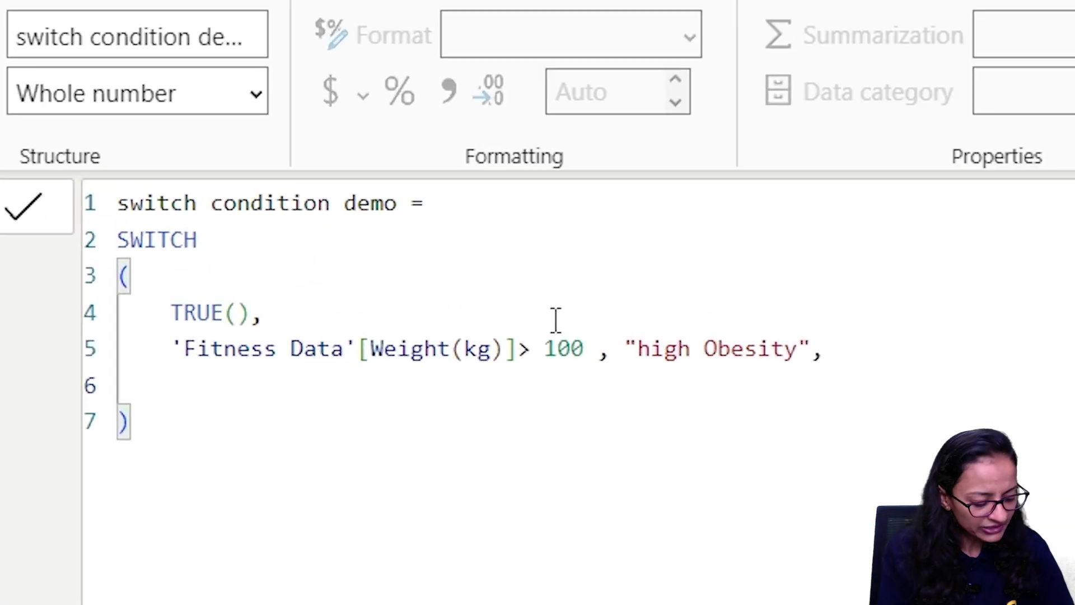
type("an")
key("Tab")
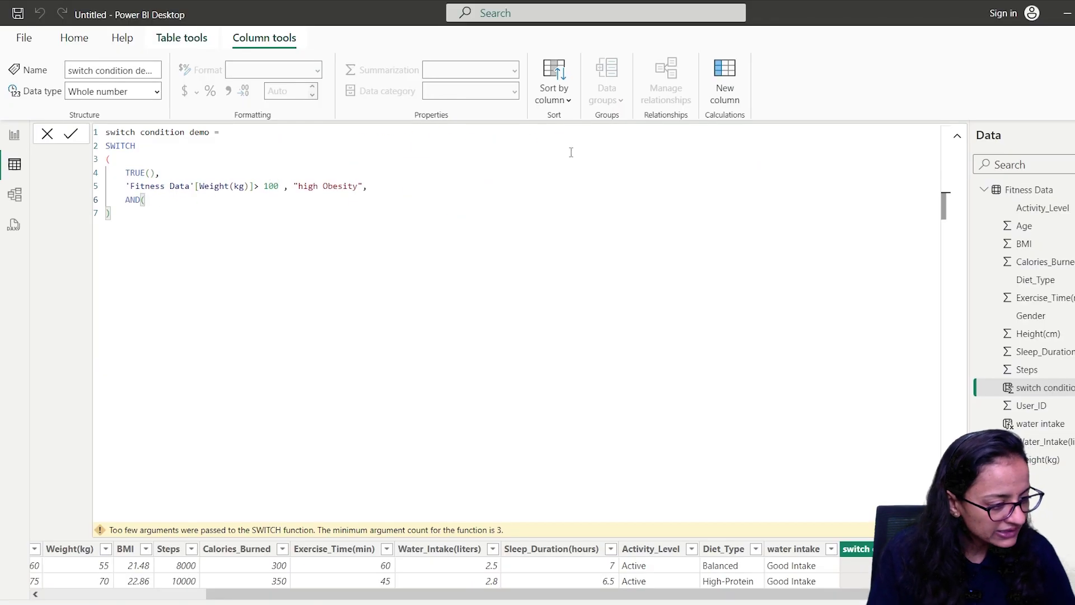
Step: Check the weight rules in Notepad and set the comparison operator of the "high Obesity" condition to >= in Power BI Desktop
key("alt+Tab")
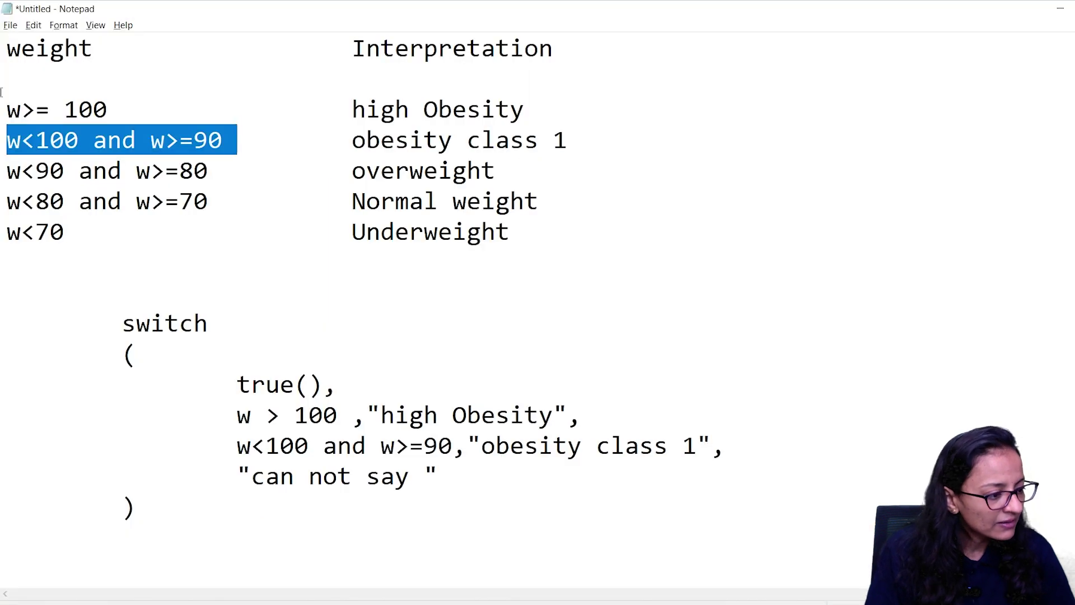
key("alt+Tab")
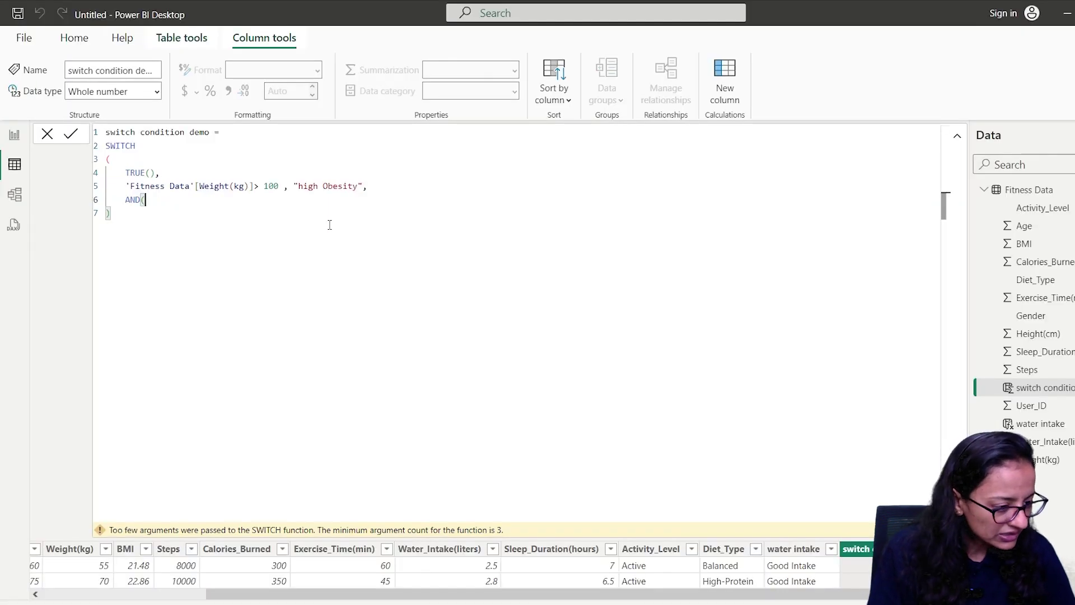
left_click(259, 185)
type("=")
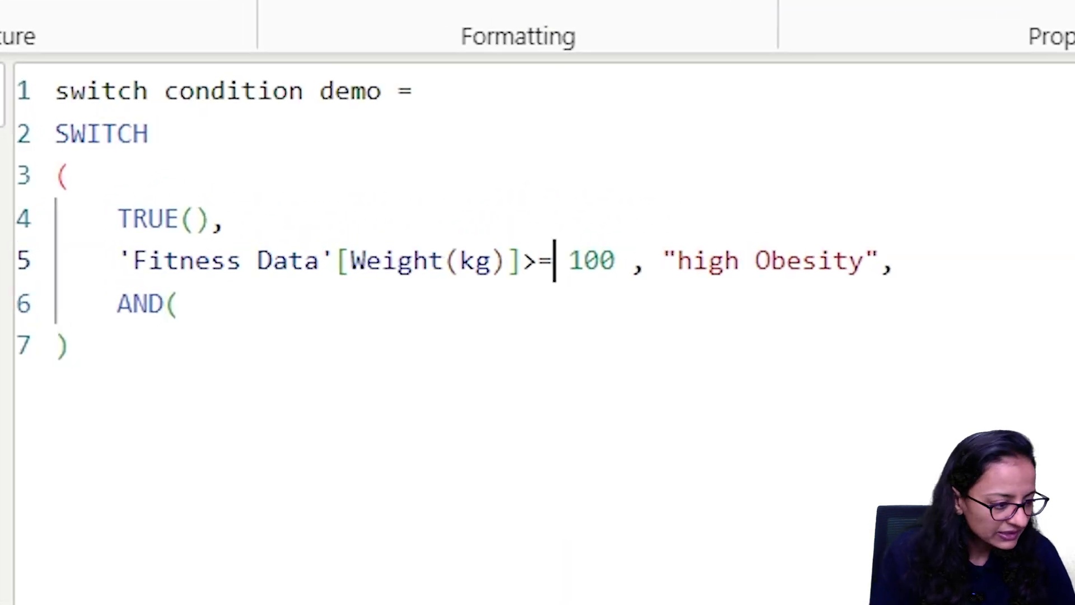
Step: Close the AND function's parenthesis on line 6 and place the cursor between the two parentheses
left_click(220, 341)
left_click(220, 294)
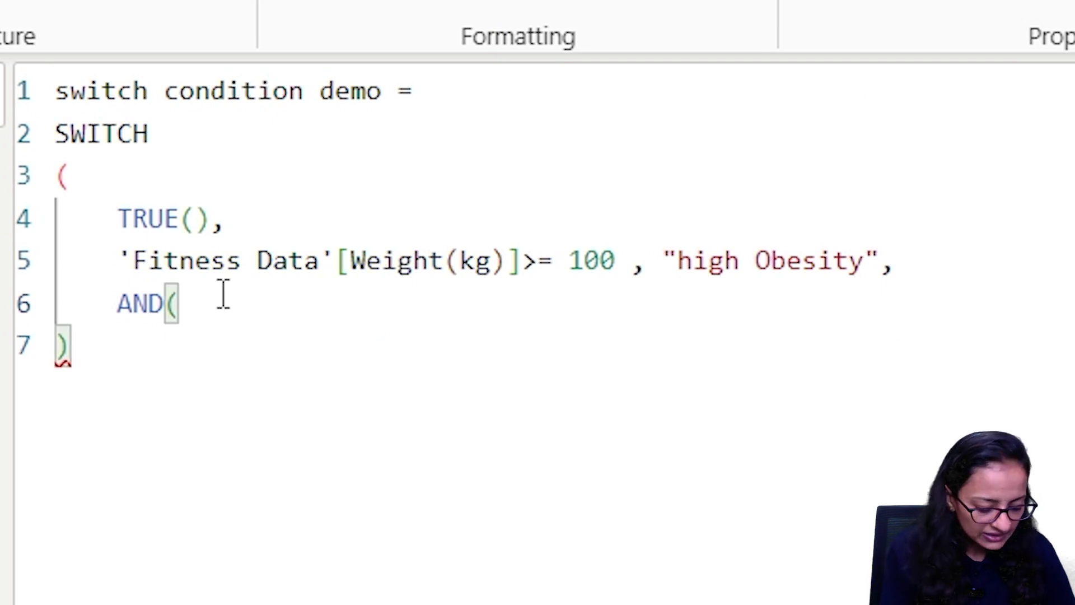
type(")")
key("Left")
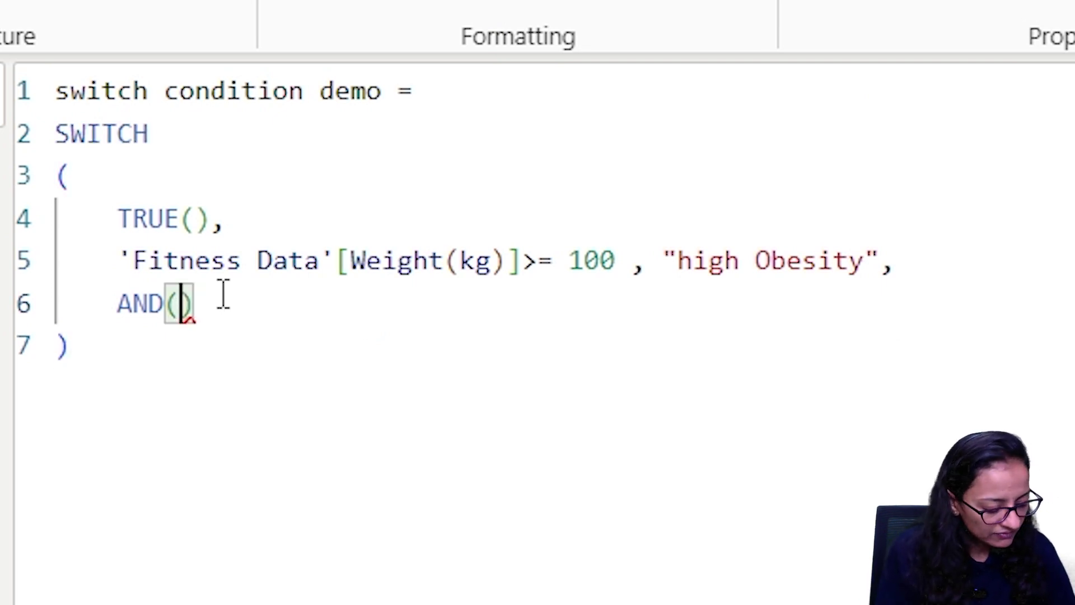
type("we")
key("BackSpace")
key("BackSpace")
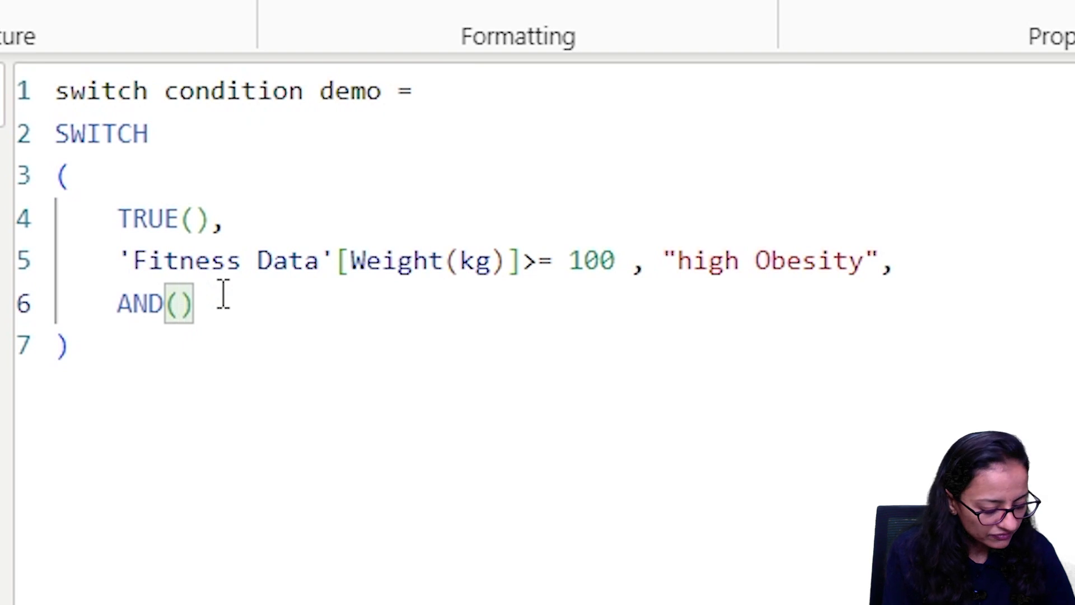
Step: Enter 'Fitness Data'[Weight(kg)] < 100 followed by a comma as the AND function's first argument
type("fit")
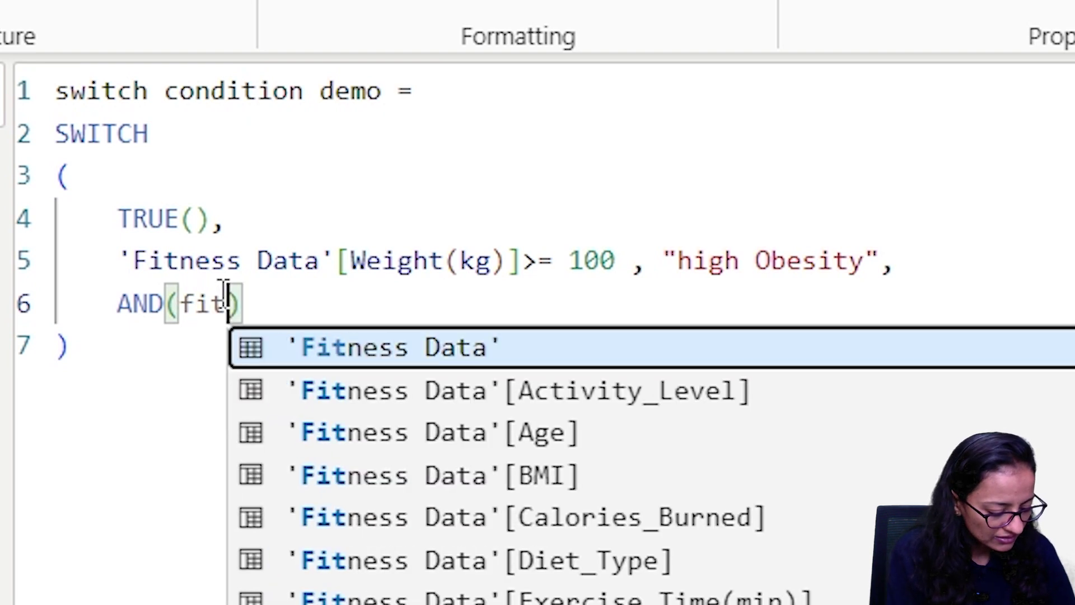
key("Tab")
type("[we")
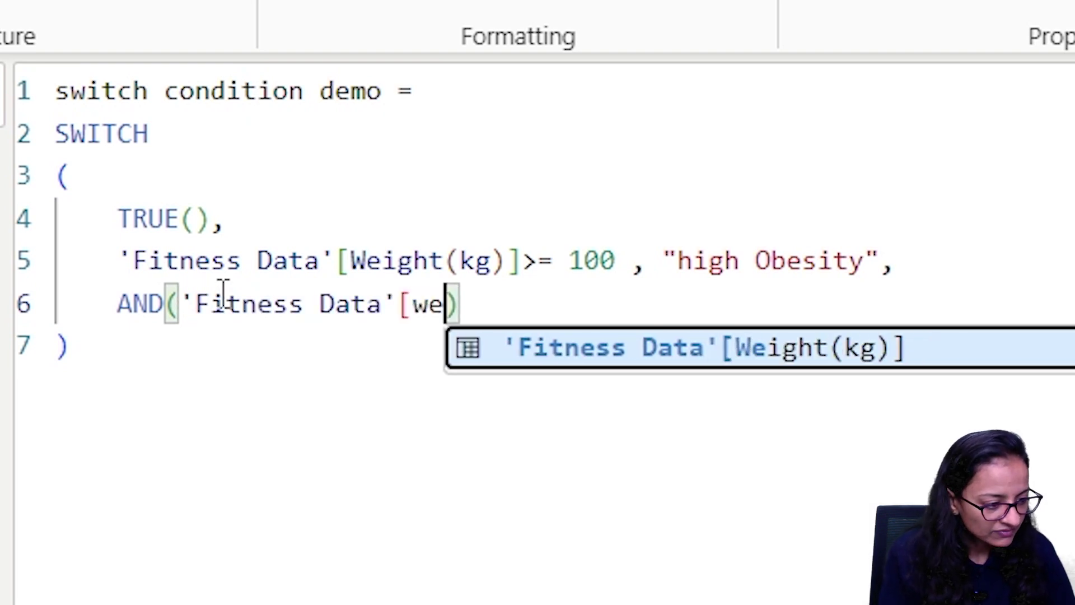
key("Tab")
type("<")
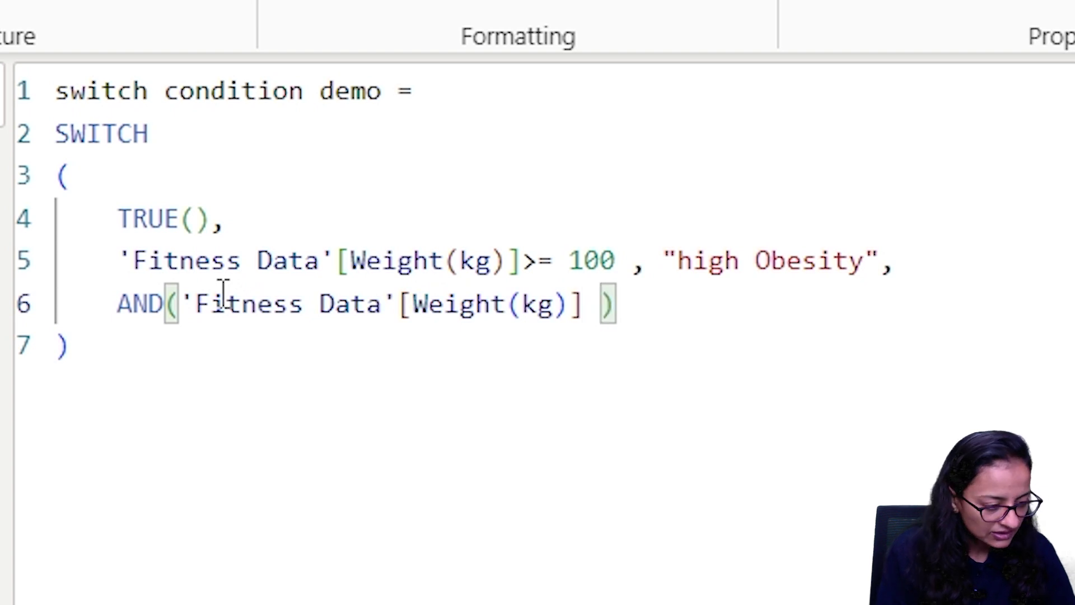
type(" 100 ")
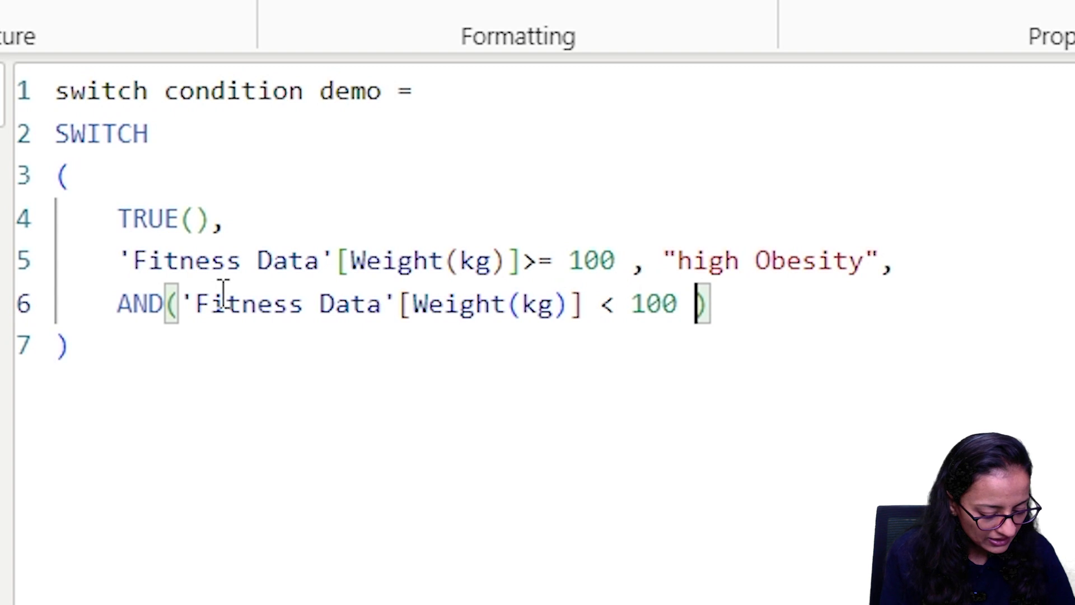
type(",")
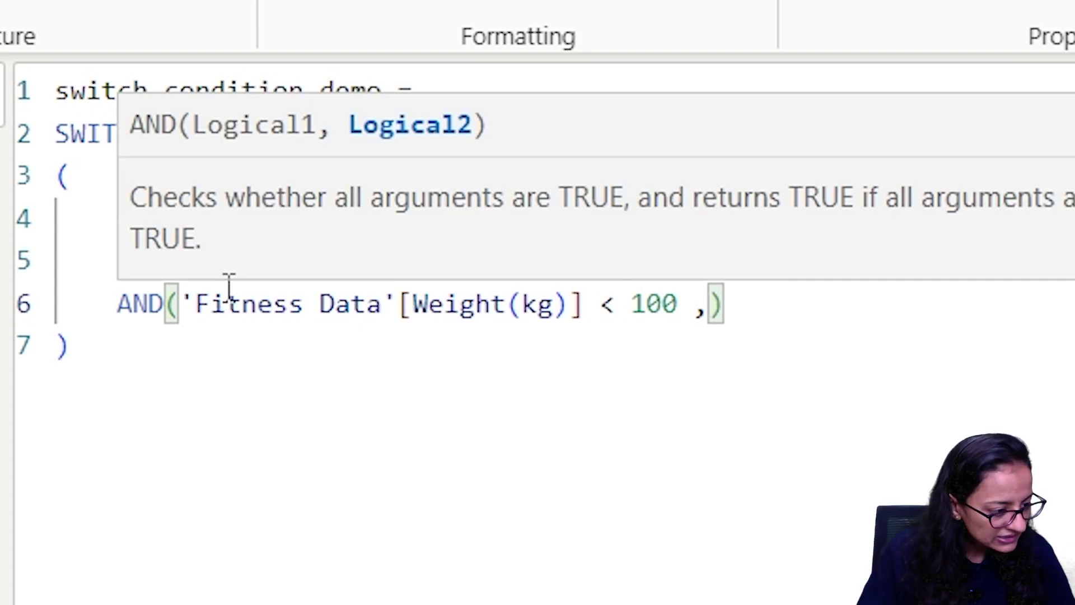
Step: Copy the 'Fitness Data'[Weight(kg)] < 100 condition on line 6 and paste it as the AND function's second argument
left_click_drag(179, 305, 695, 304)
key("ctrl+c")
left_click(708, 304)
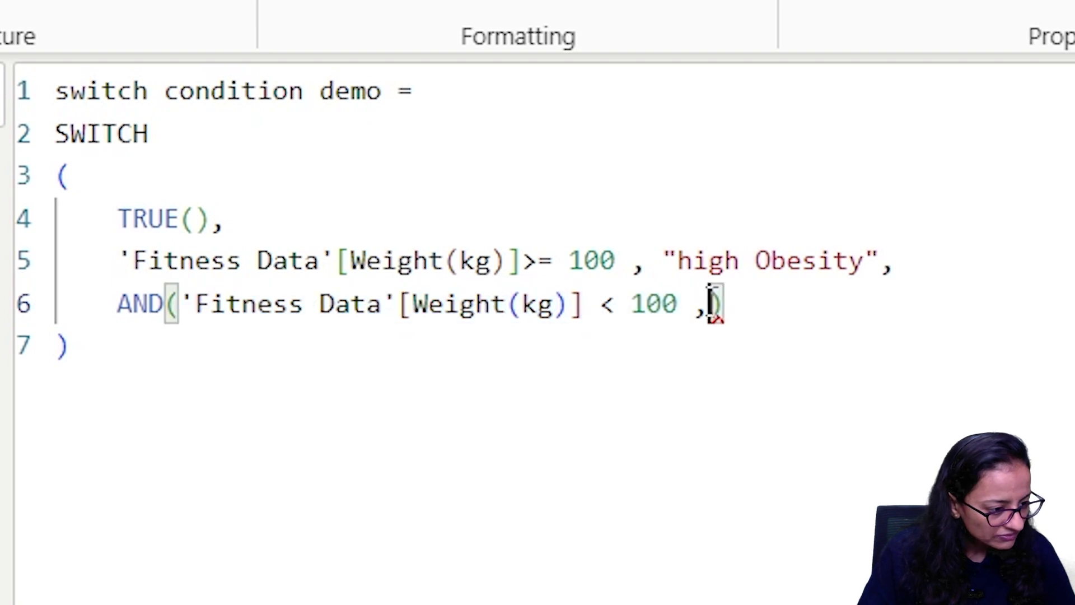
key("ctrl+v")
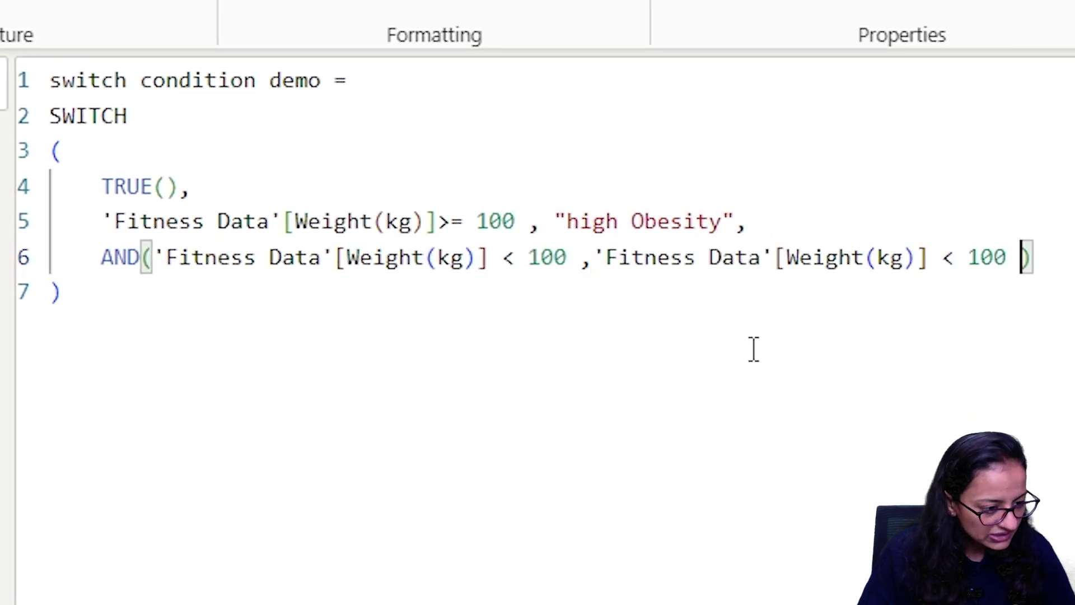
Step: Change the comparison in the AND function's second argument on line 6 to >90
left_click(955, 258)
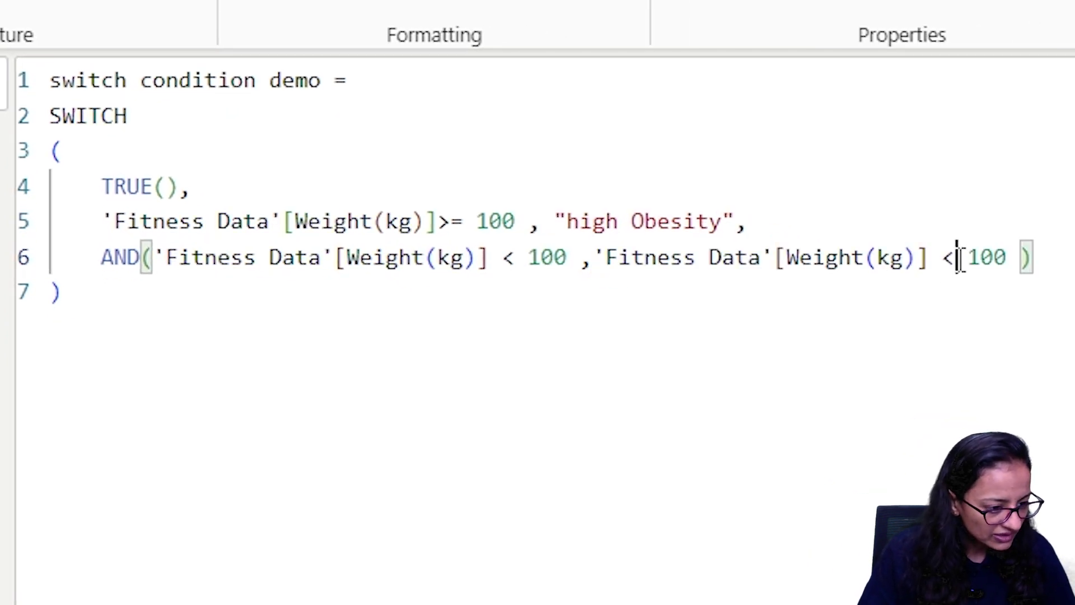
key("BackSpace")
type(">")
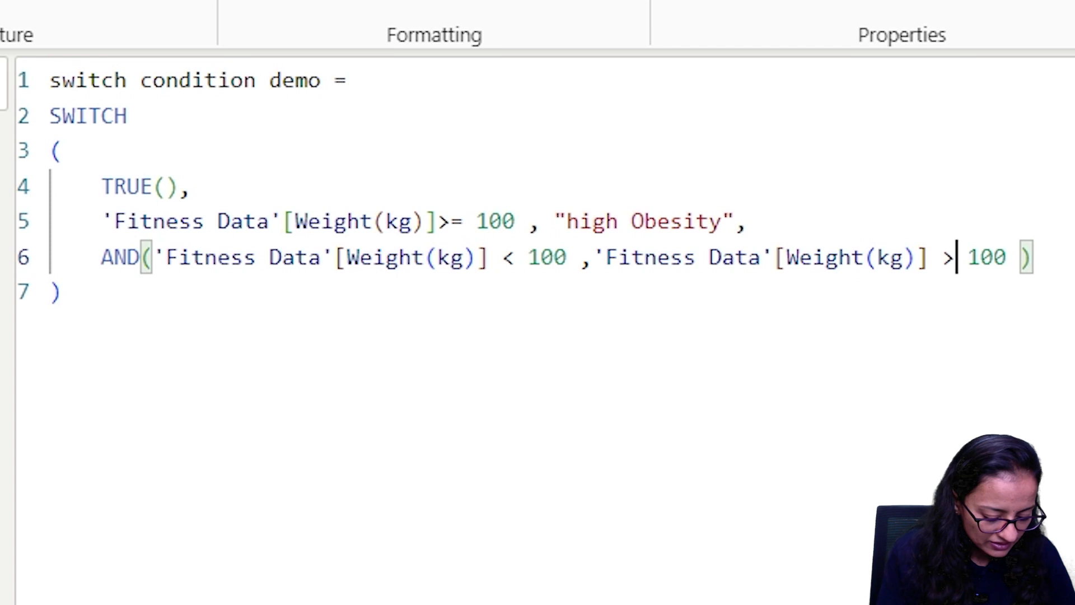
type("90")
key("End")
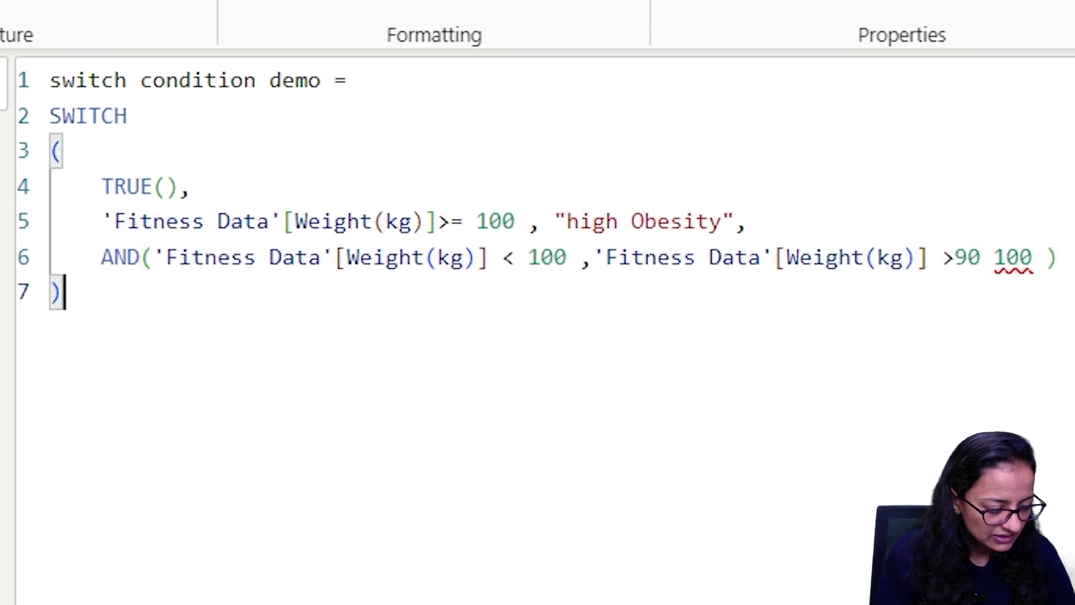
left_click(1034, 257)
key("BackSpace")
key("BackSpace")
key("BackSpace")
key("BackSpace")
Step: Add a comma after the AND function's closing parenthesis on line 6 and insert a new line below it
type(",")
key("BackSpace")
key("Right")
key("Right")
type(",")
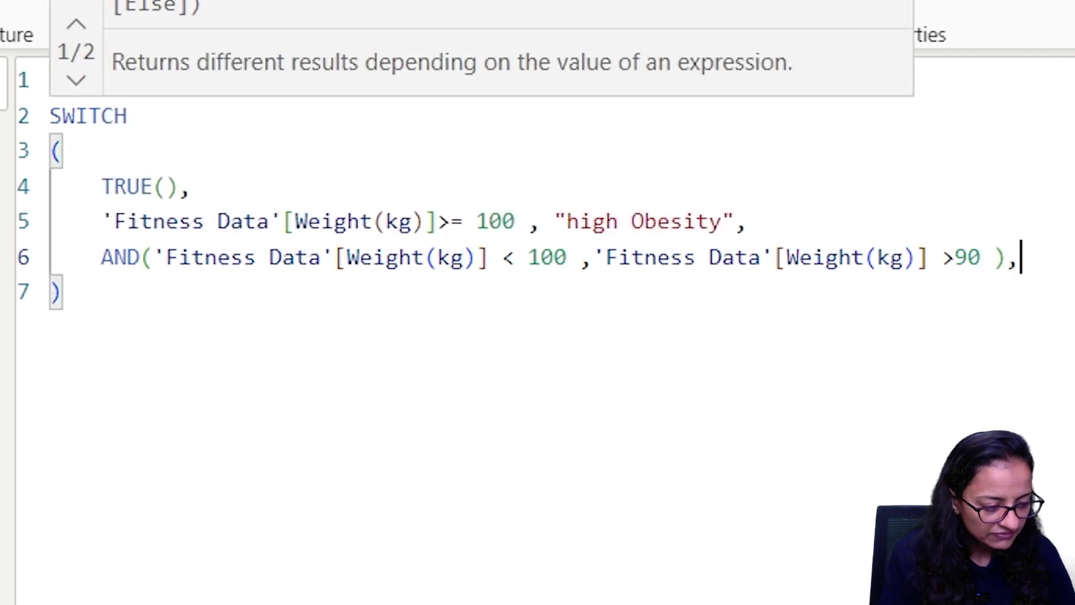
key("Return")
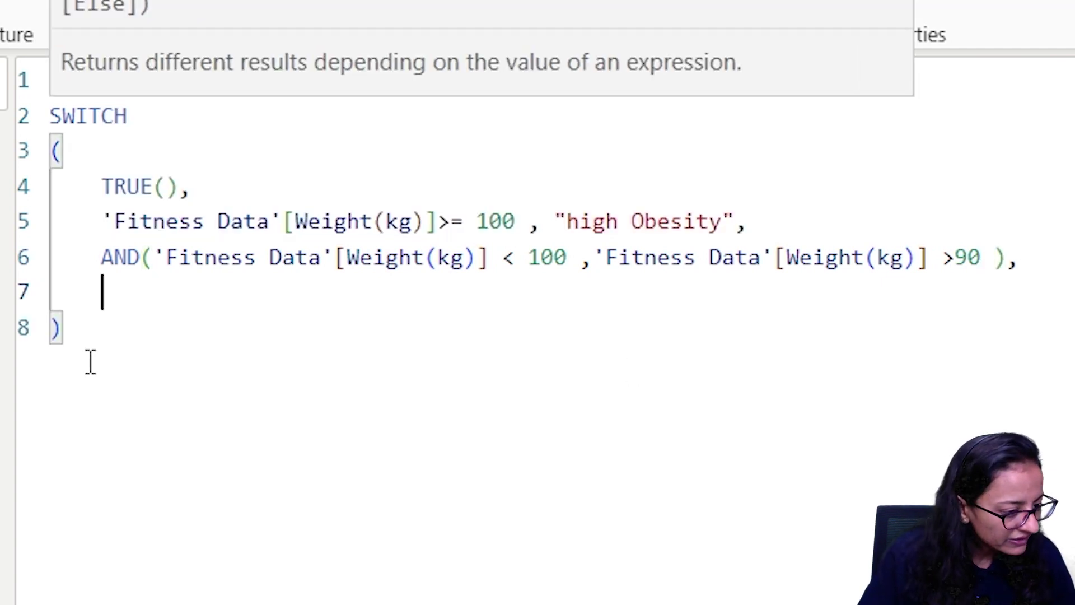
Step: Copy obesity class 1 from Notepad and paste it in double quotes after the AND condition on line 6 in Power BI Desktop
left_click(1068, 252)
type("\"\"")
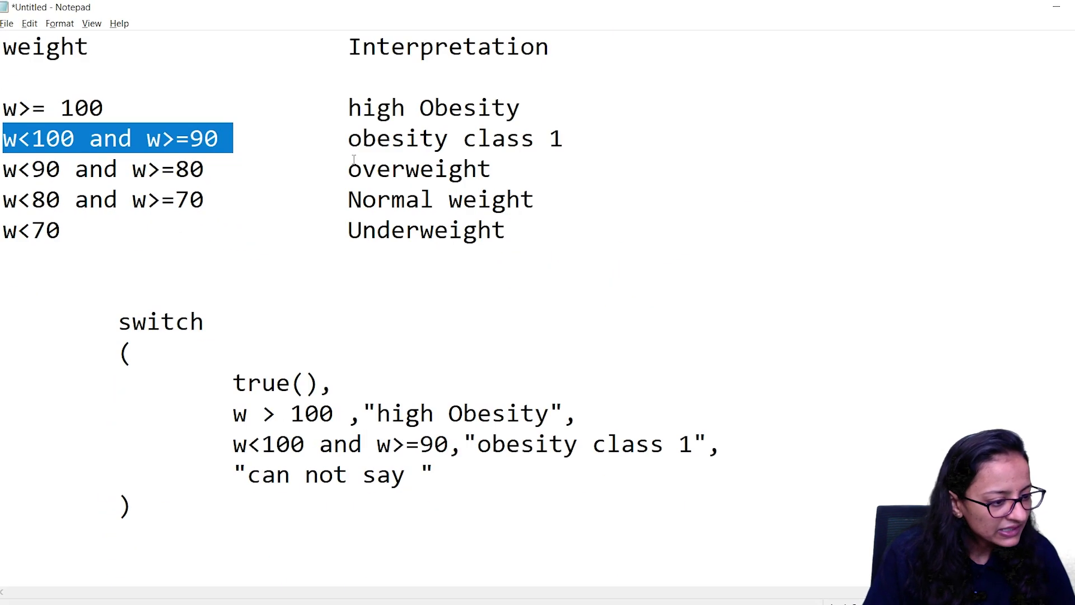
left_click_drag(348, 139, 616, 129)
key("alt+Tab")
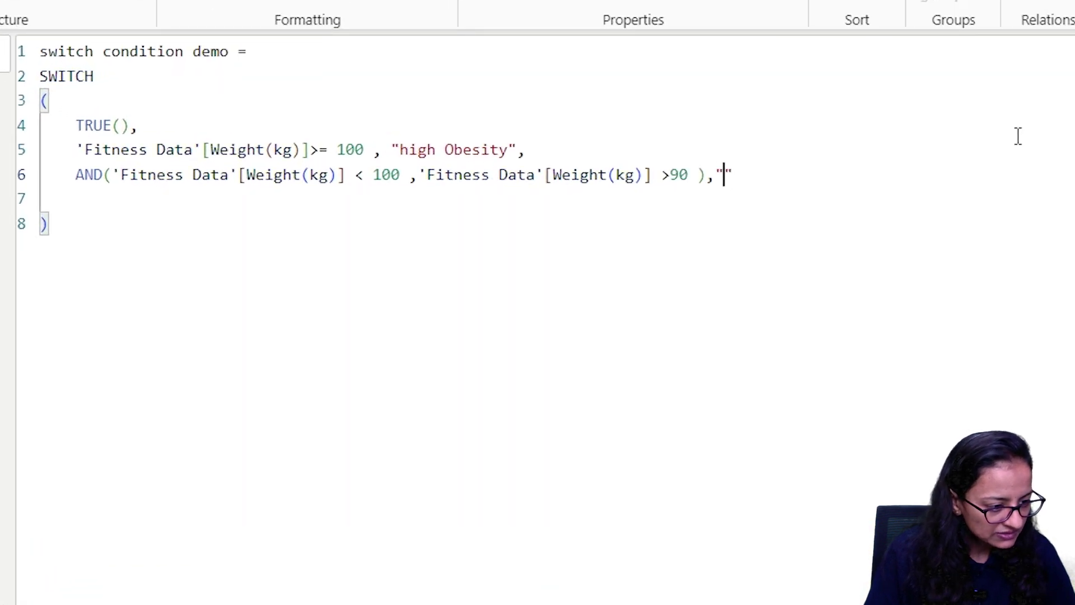
key("ctrl+v")
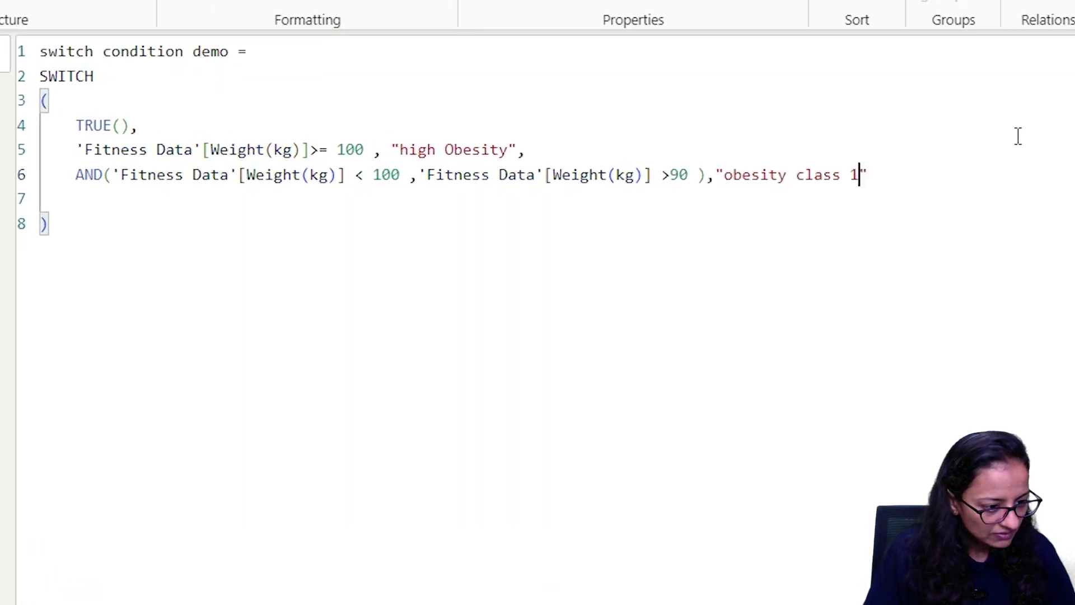
Step: Add a comma after the "obesity class 1" result on line 6 and start a new line for another condition
left_click(1017, 150)
left_click(989, 172)
type(",")
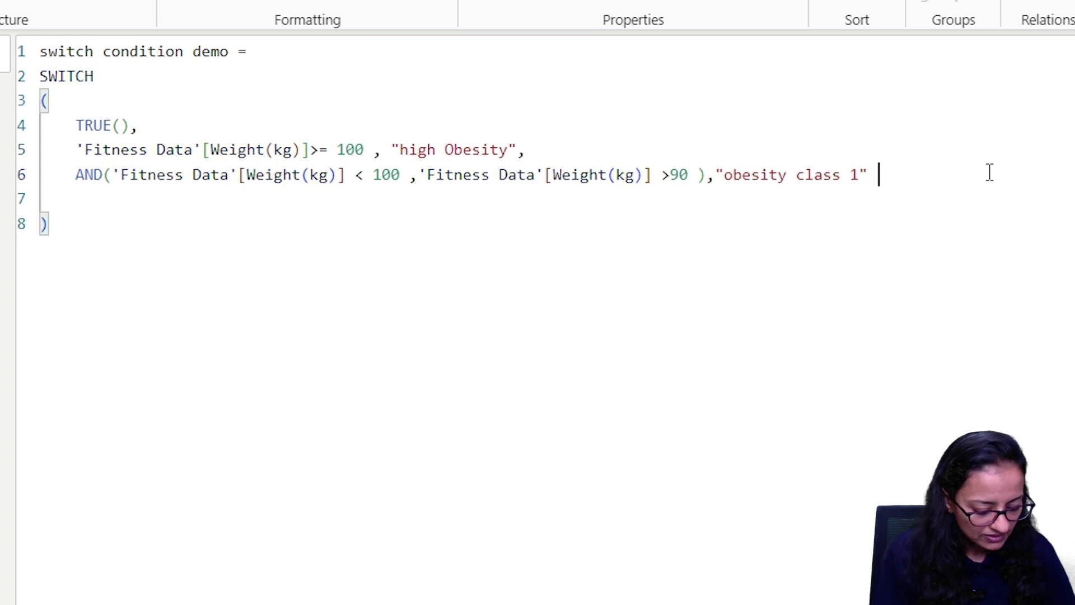
key("Return")
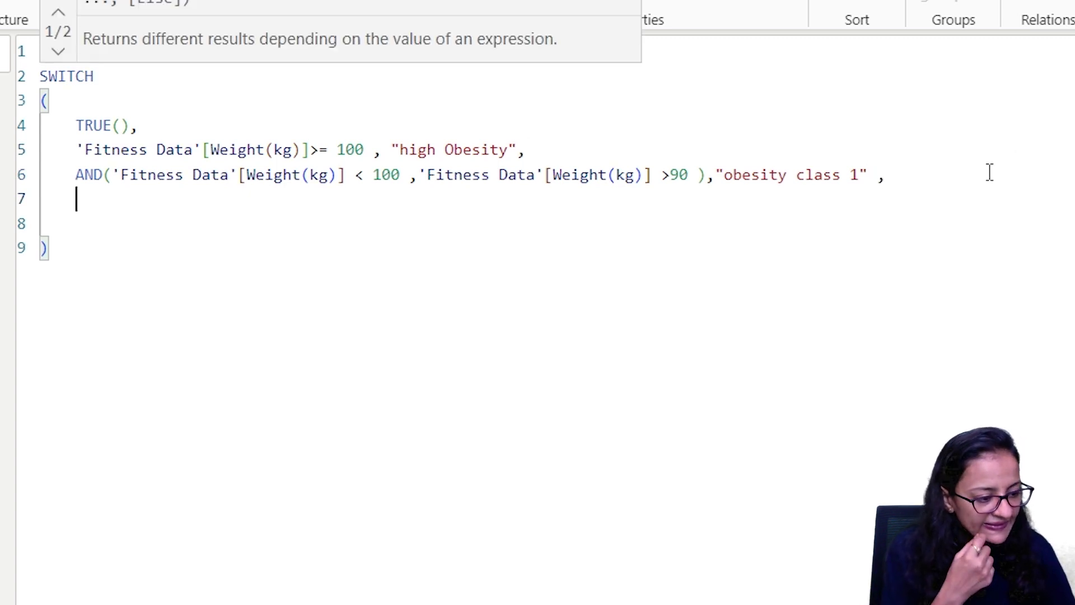